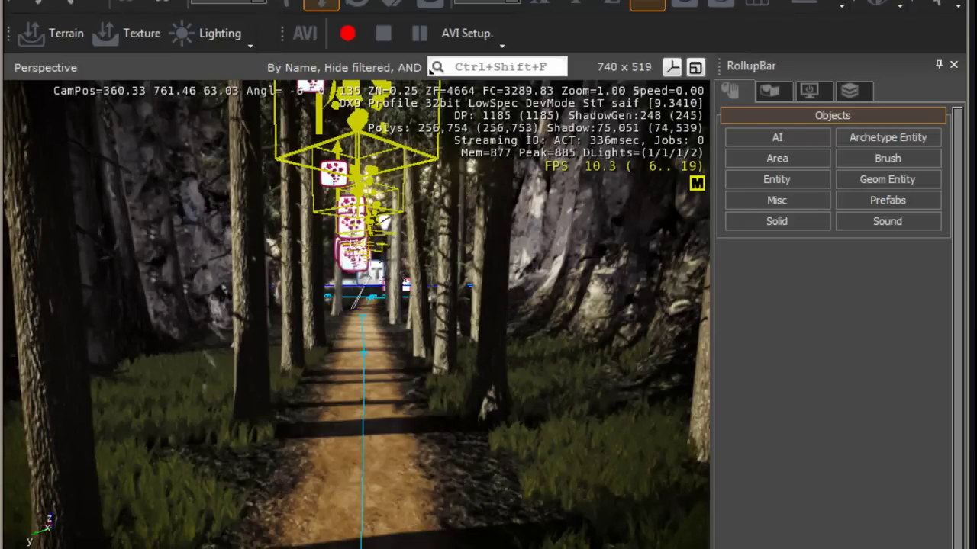
Step: Place a Grunt AI entity on the forest dirt path ahead of the camera, with placement following the terrain
{"action": "left_click", "coordinate": [781, 178]}
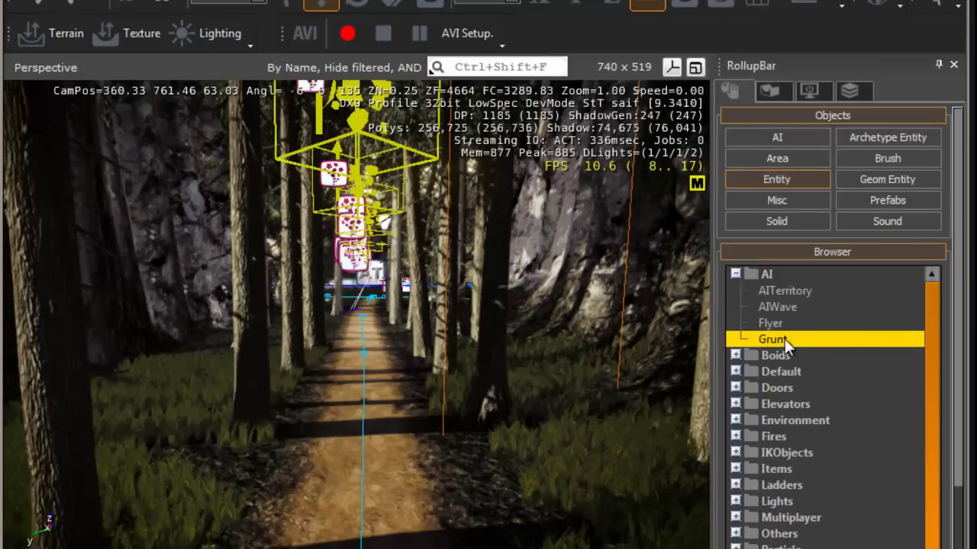
{"action": "left_click", "coordinate": [736, 273]}
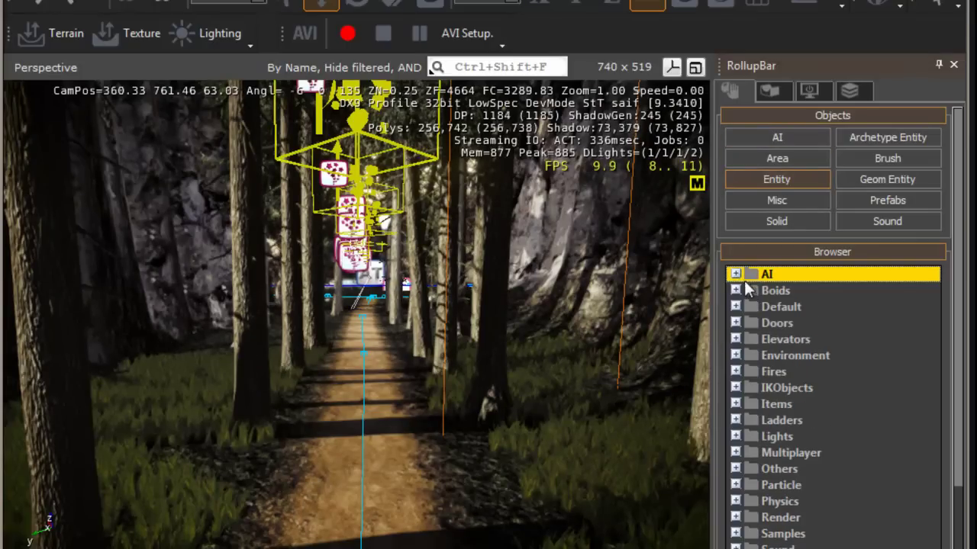
{"action": "left_click", "coordinate": [737, 274]}
{"action": "left_click", "coordinate": [772, 340]}
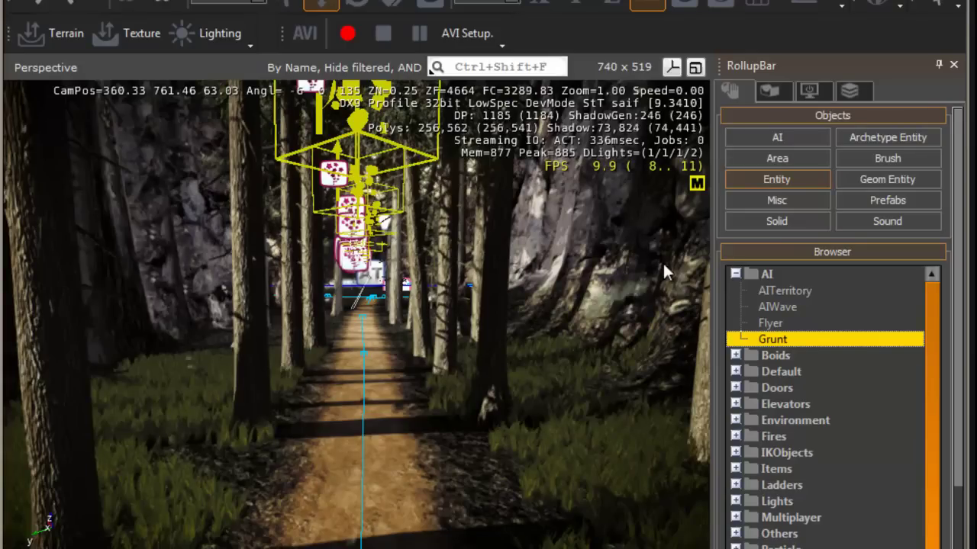
{"action": "left_click", "coordinate": [681, 4]}
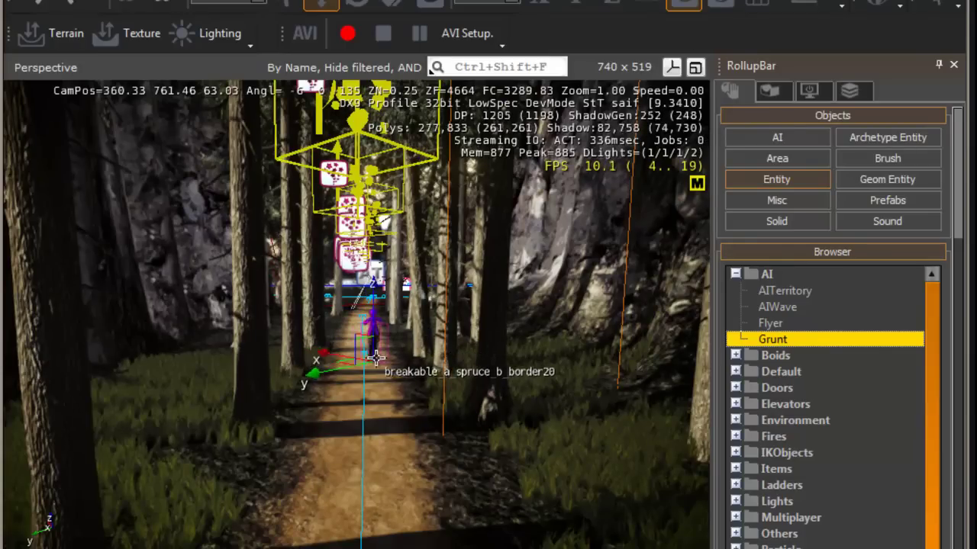
{"action": "left_click", "coordinate": [375, 353]}
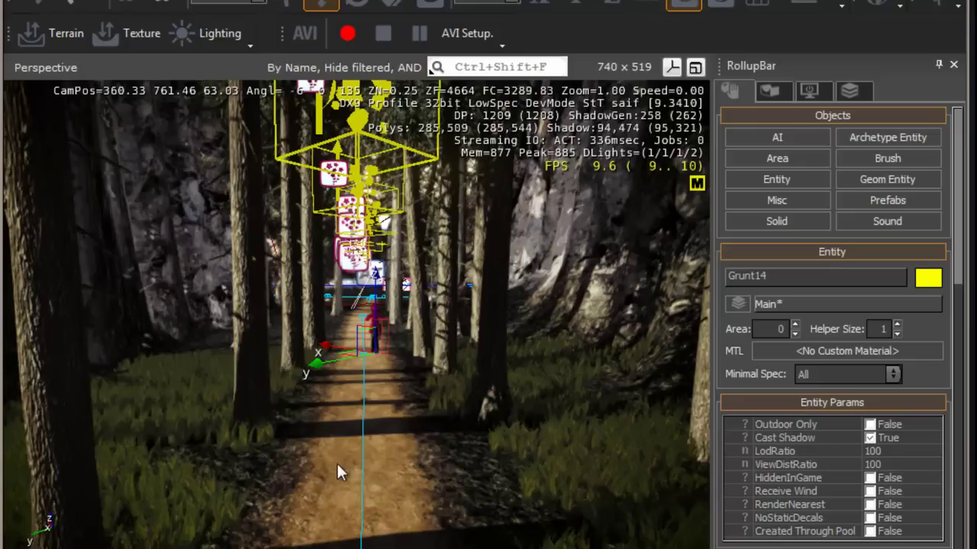
Step: Place an AI TagPoint on the dirt path between the camera and the Grunt
{"action": "left_click", "coordinate": [779, 138]}
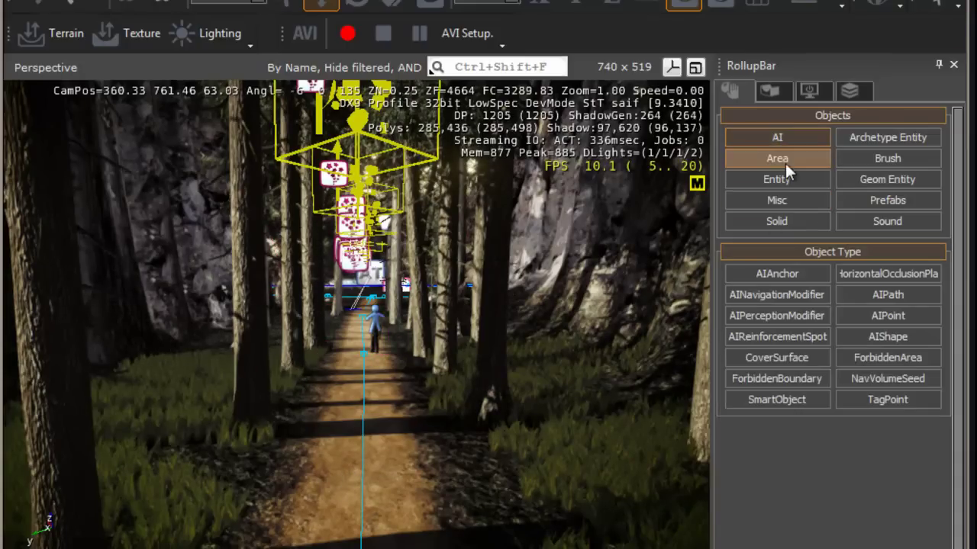
{"action": "left_click", "coordinate": [878, 400]}
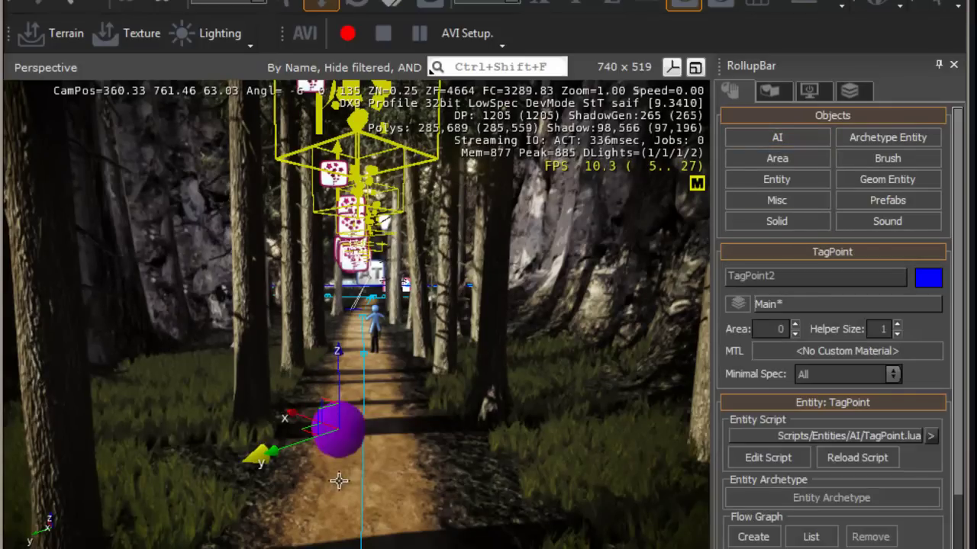
{"action": "left_click", "coordinate": [388, 516]}
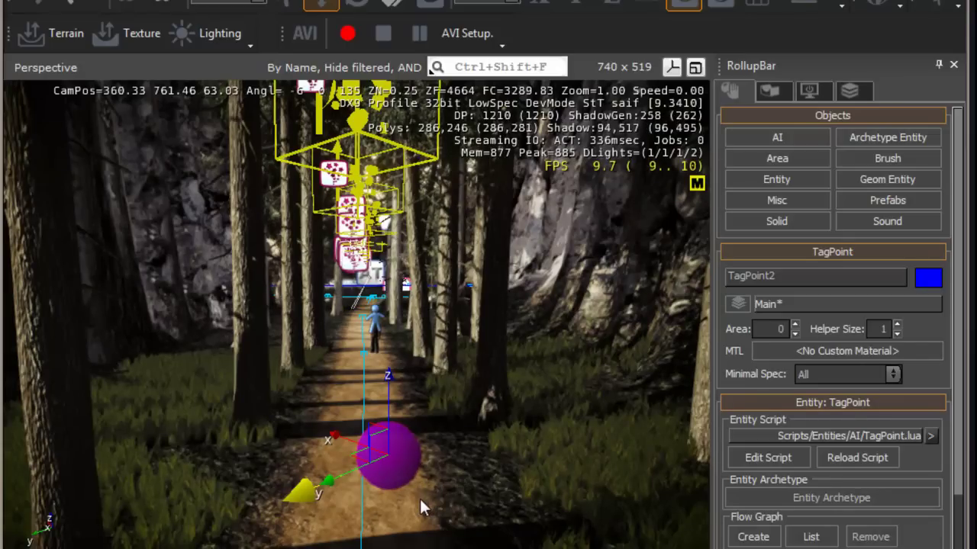
Step: Play-test the level in game mode by walking toward the Grunt and firing at it, and return to the editor
{"action": "scroll", "coordinate": [421, 511], "scroll_direction": "up", "scroll_amount": 1}
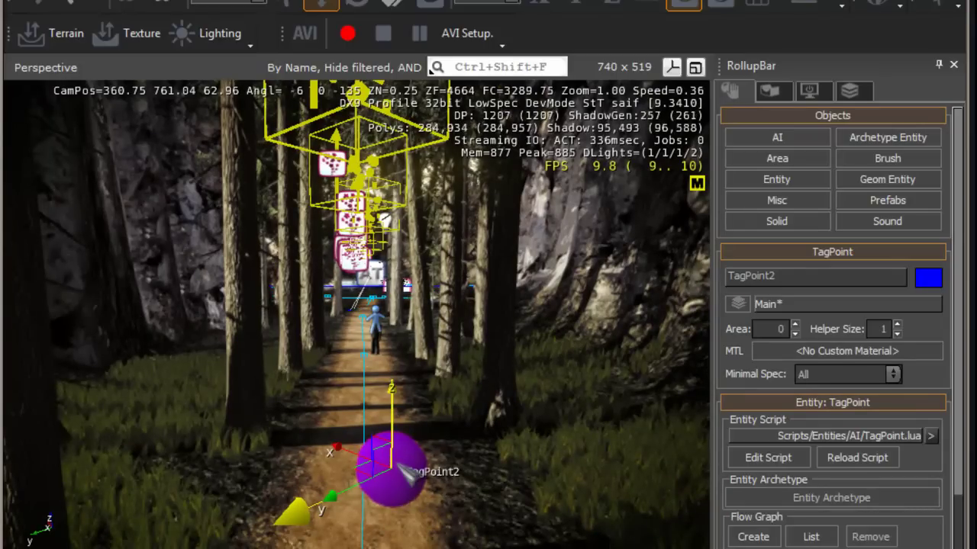
{"action": "key", "text": "ctrl+g"}
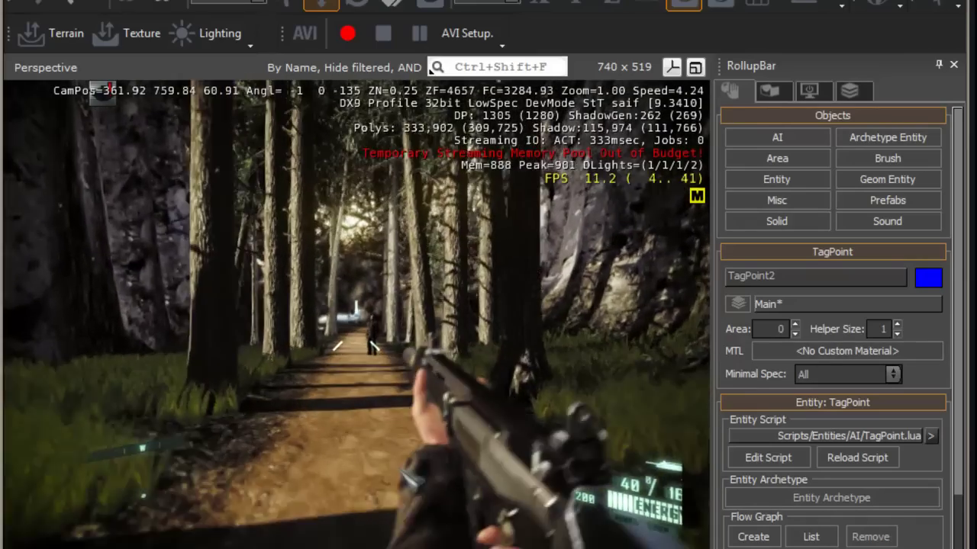
{"action": "key", "text": "w"}
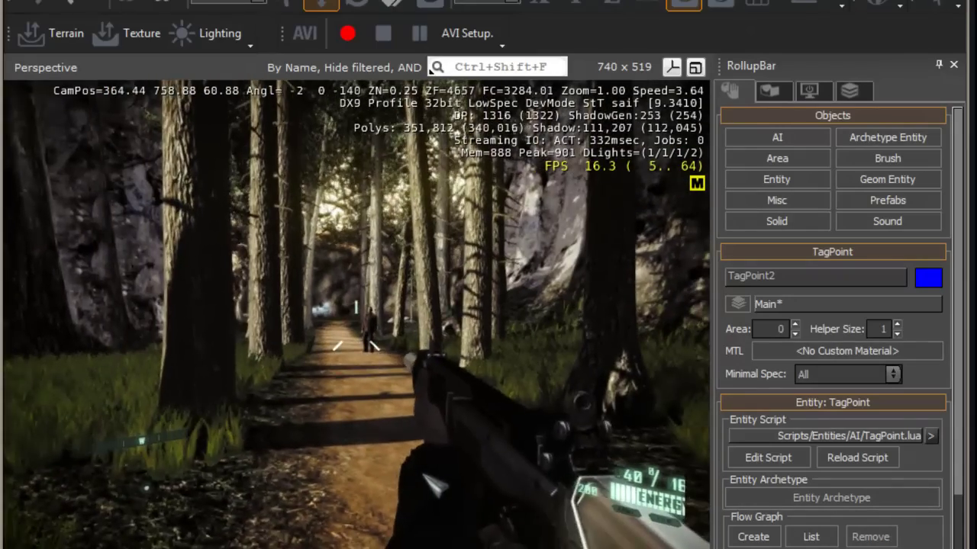
{"action": "key", "text": "w"}
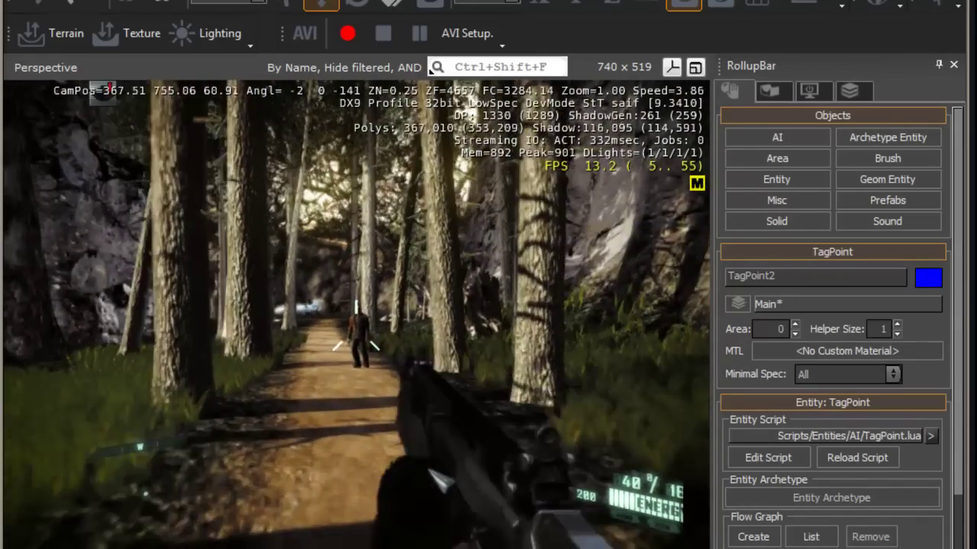
{"action": "key", "text": "w"}
{"action": "left_click", "coordinate": [356, 336]}
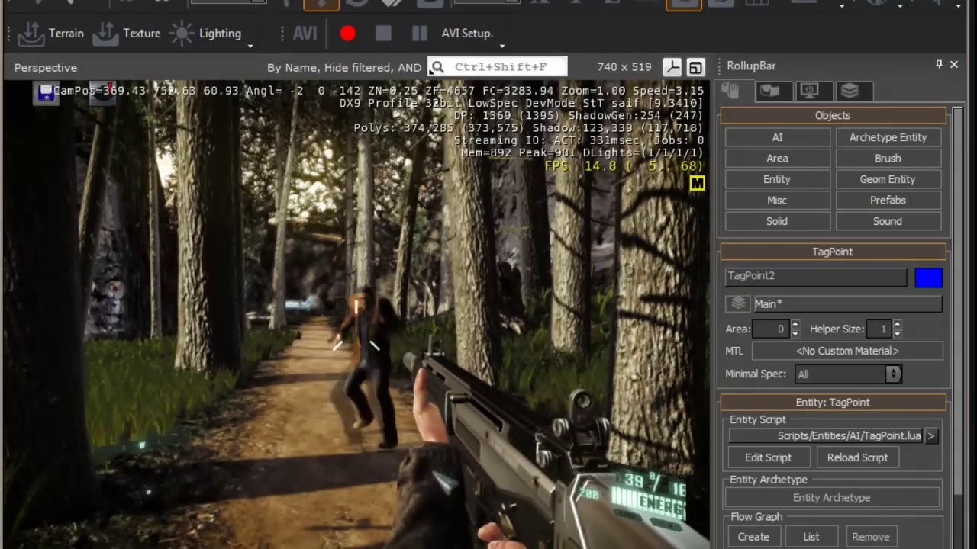
{"action": "key", "text": "Escape"}
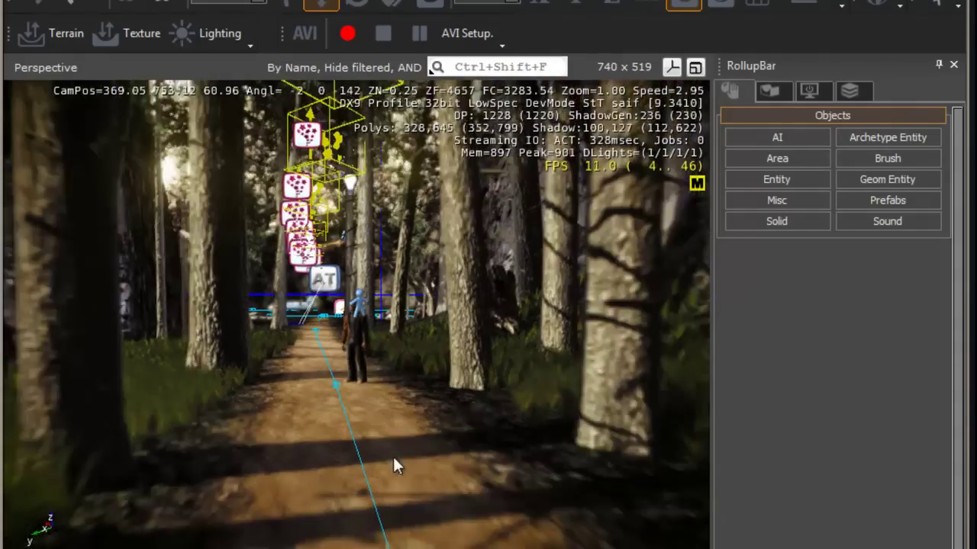
Step: Inspect the placed Grunt's AI equipment pack, including its used equipment and ammunition, and close the pack editor
{"action": "key", "text": "s"}
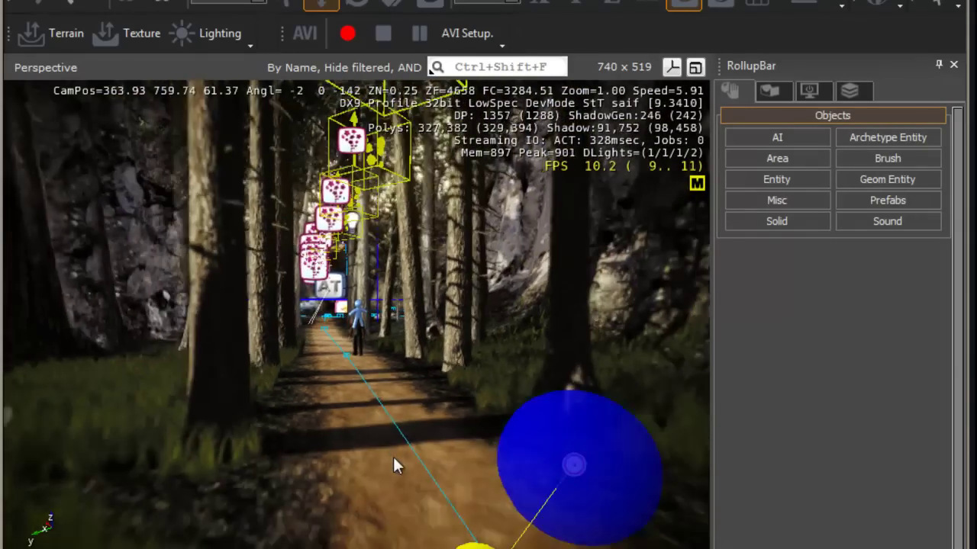
{"action": "right_click_drag", "start_coordinate": [393, 458], "coordinate": [390, 459]}
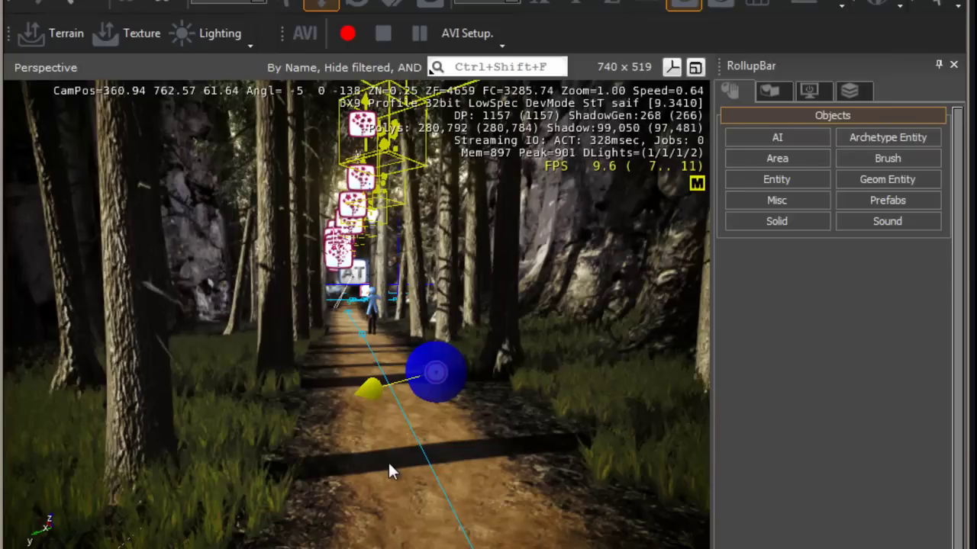
{"action": "left_click", "coordinate": [369, 308]}
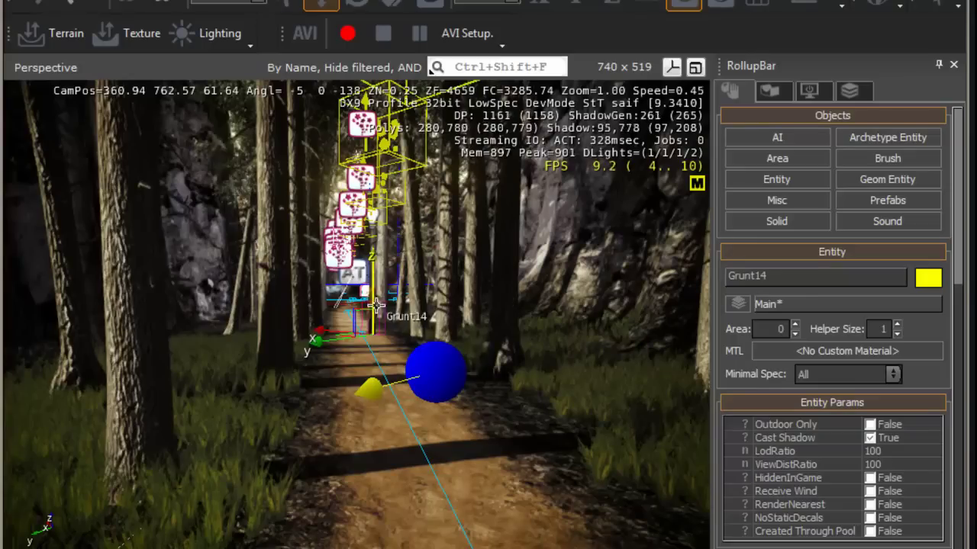
{"action": "left_click_drag", "start_coordinate": [960, 282], "coordinate": [955, 457]}
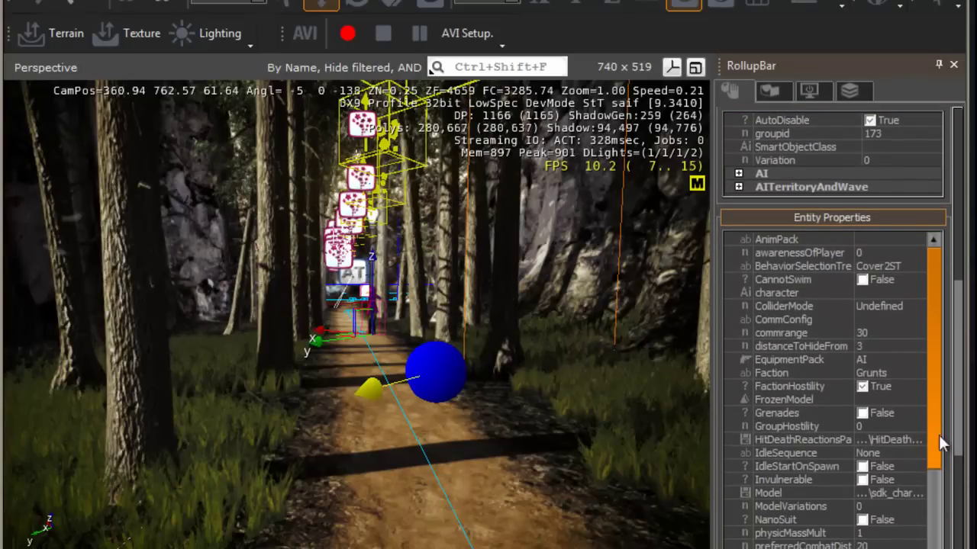
{"action": "scroll", "coordinate": [950, 433], "scroll_direction": "down", "scroll_amount": 2}
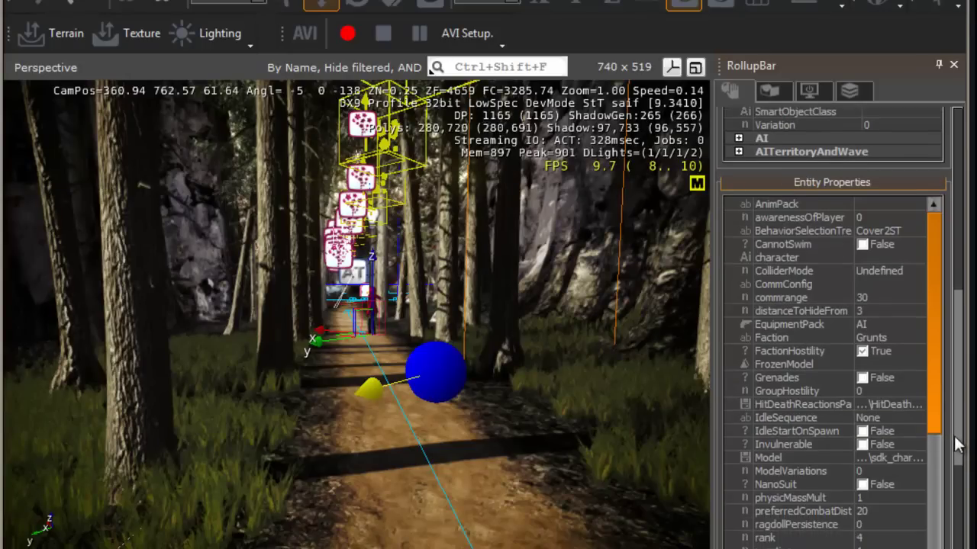
{"action": "left_click", "coordinate": [901, 320]}
{"action": "left_click", "coordinate": [918, 320]}
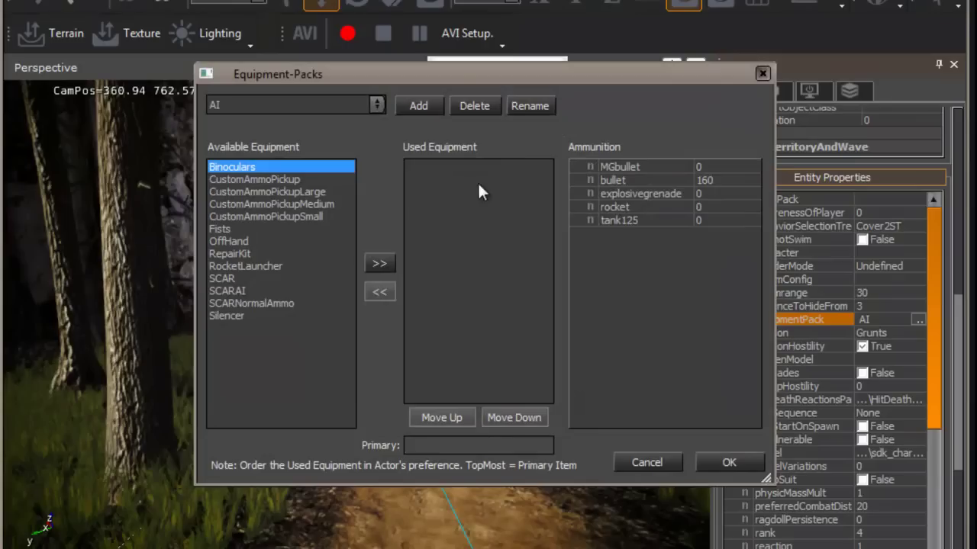
{"action": "left_click", "coordinate": [292, 203]}
{"action": "left_click", "coordinate": [336, 192]}
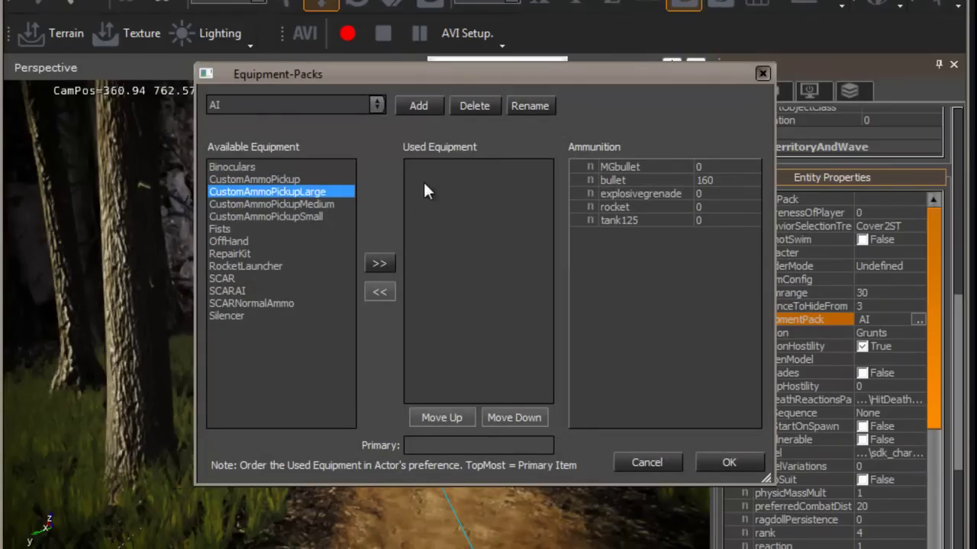
{"action": "left_click", "coordinate": [726, 462]}
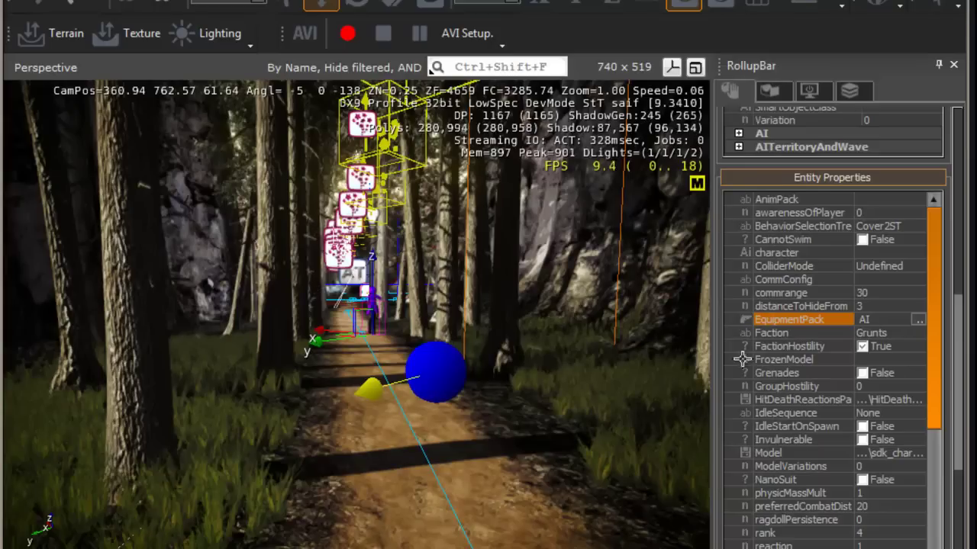
{"action": "left_click", "coordinate": [467, 448]}
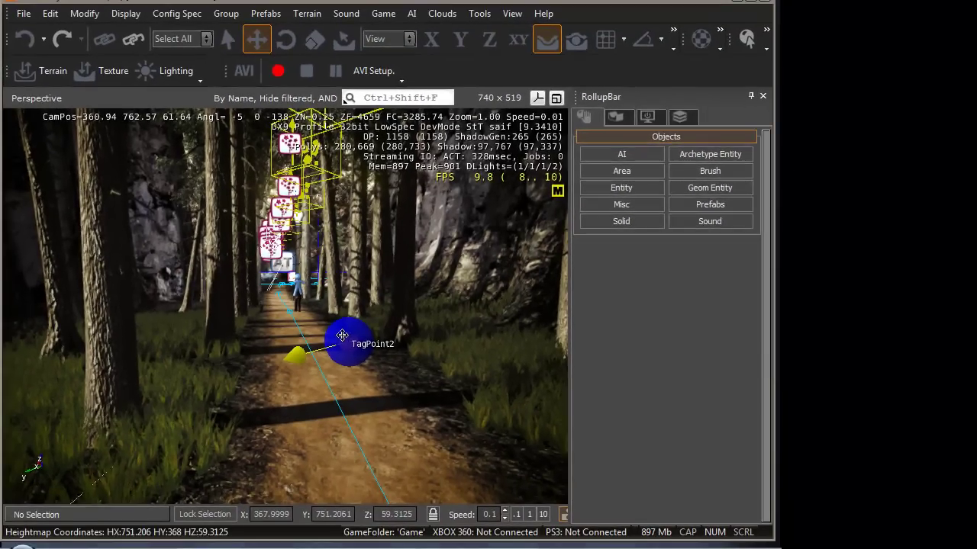
Step: Create a flow graph for the tag point on the path in a new group named AI_Tag
{"action": "left_click", "coordinate": [342, 336]}
{"action": "left_click", "coordinate": [363, 389]}
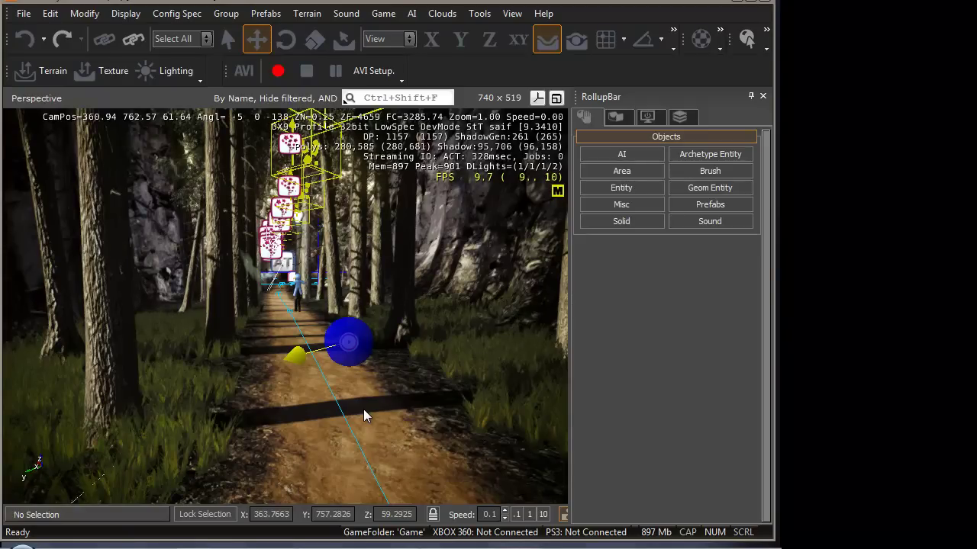
{"action": "left_click", "coordinate": [342, 348]}
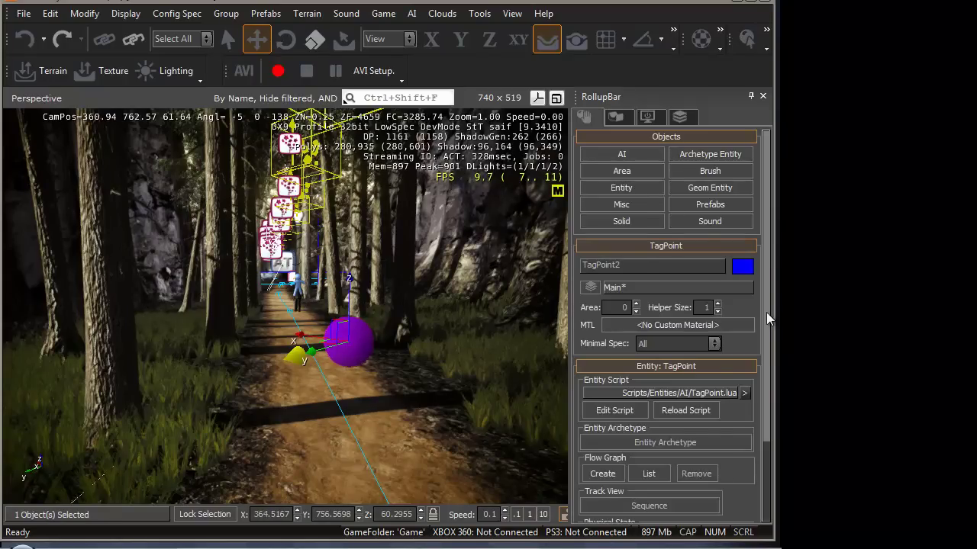
{"action": "left_click_drag", "start_coordinate": [766, 312], "coordinate": [763, 406]}
{"action": "left_click", "coordinate": [613, 373]}
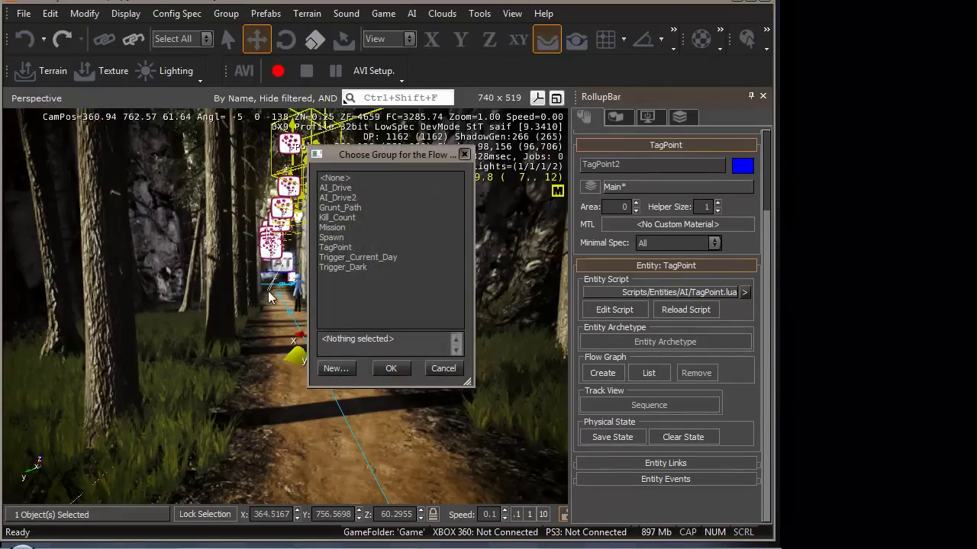
{"action": "left_click", "coordinate": [335, 369]}
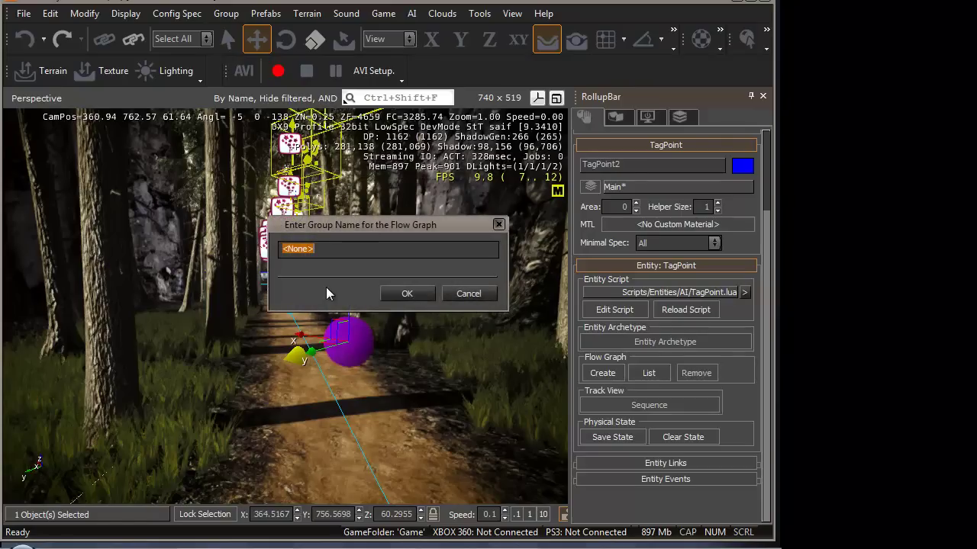
{"action": "type", "text": "AI_Tag"}
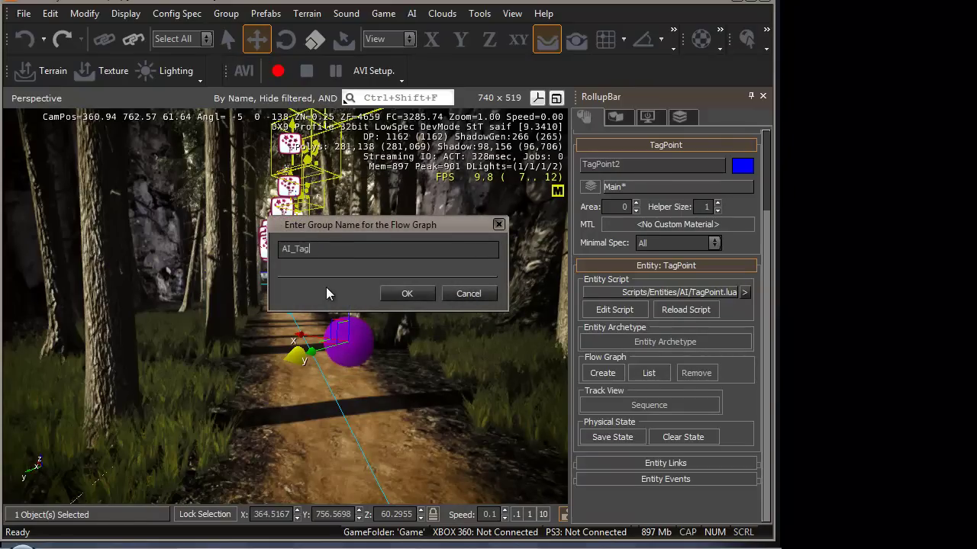
{"action": "left_click", "coordinate": [405, 298]}
Step: Reposition the Flow Graph window and add a Start node to the tag point's graph
{"action": "left_click_drag", "start_coordinate": [273, 119], "coordinate": [302, 136]}
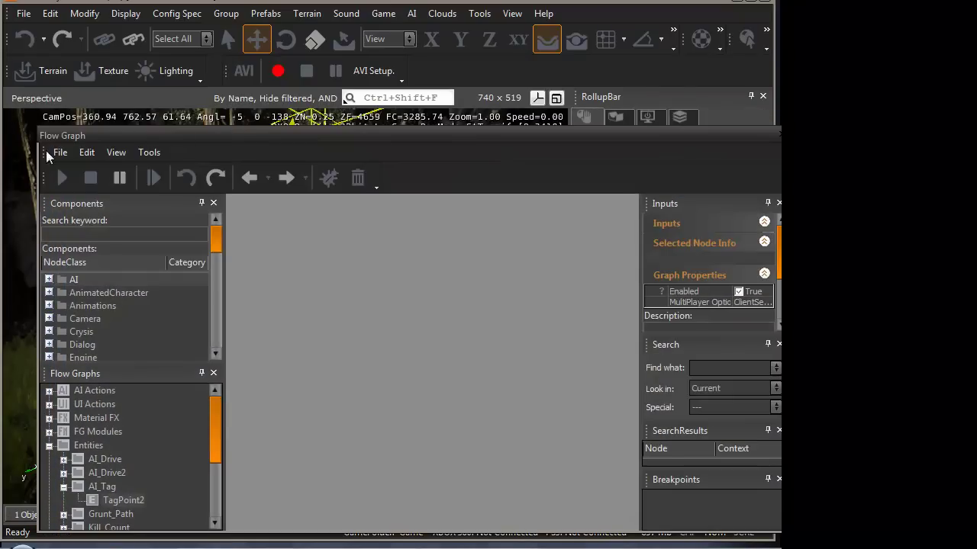
{"action": "left_click_drag", "start_coordinate": [121, 135], "coordinate": [109, 126]}
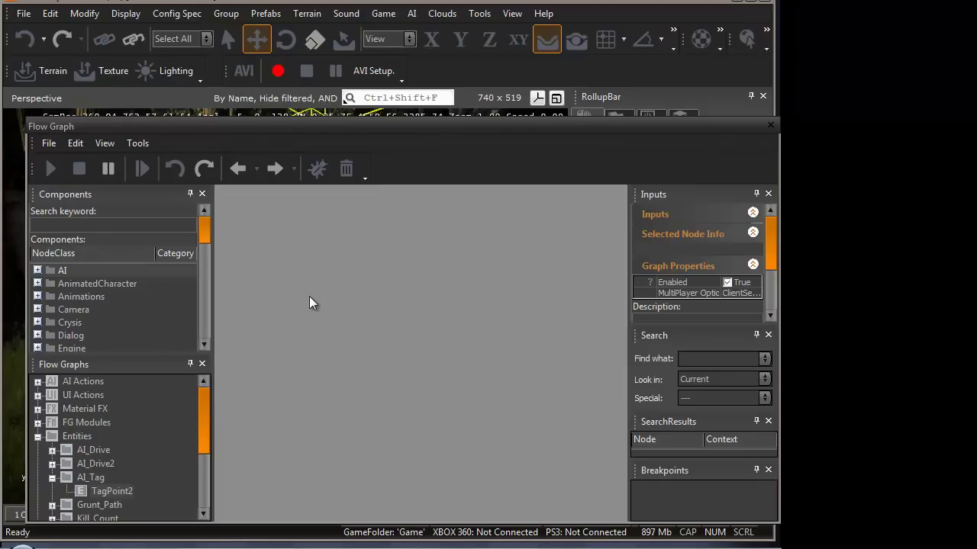
{"action": "right_click", "coordinate": [283, 303]}
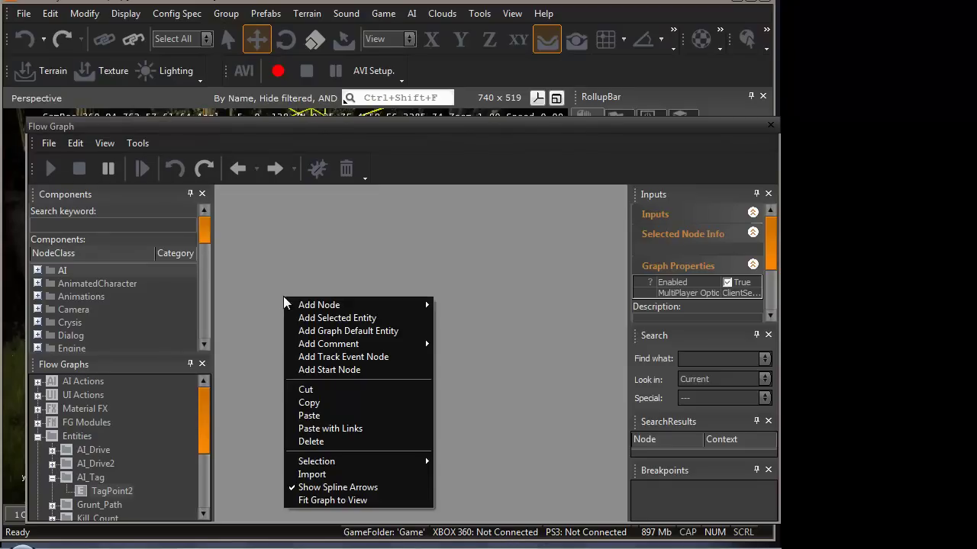
{"action": "left_click", "coordinate": [306, 371]}
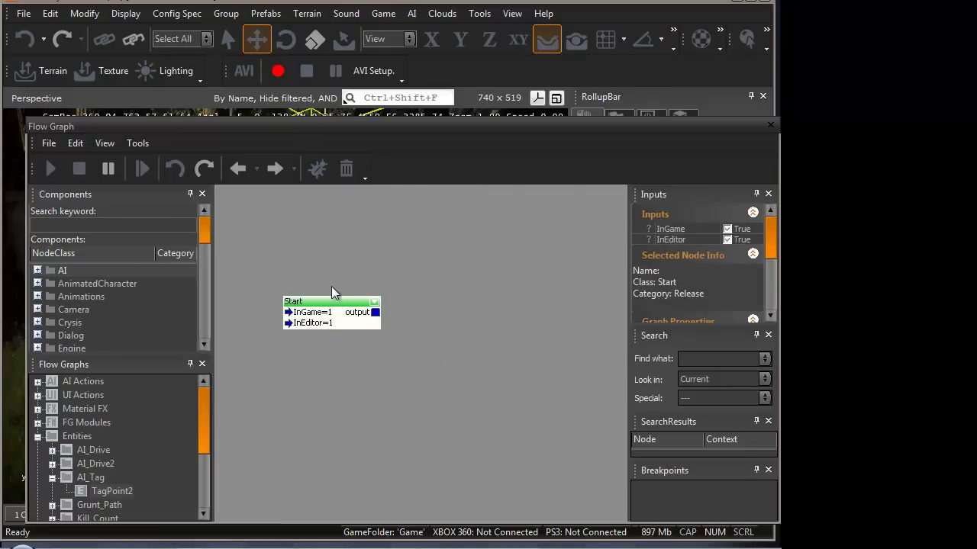
Step: Add an AI:AIGoto node beside the Start node and align the two nodes in the tag point's graph
{"action": "right_click", "coordinate": [421, 290]}
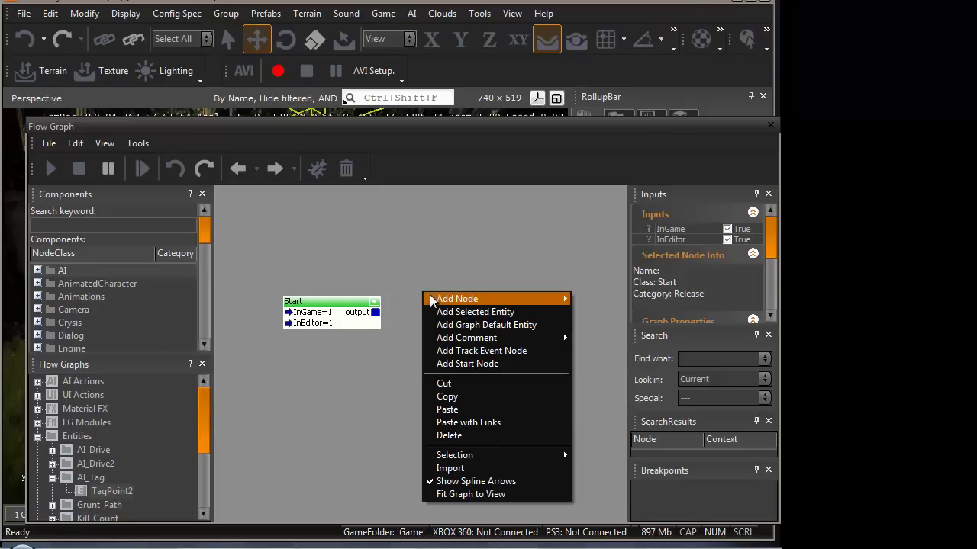
{"action": "mouse_move", "coordinate": [440, 304]}
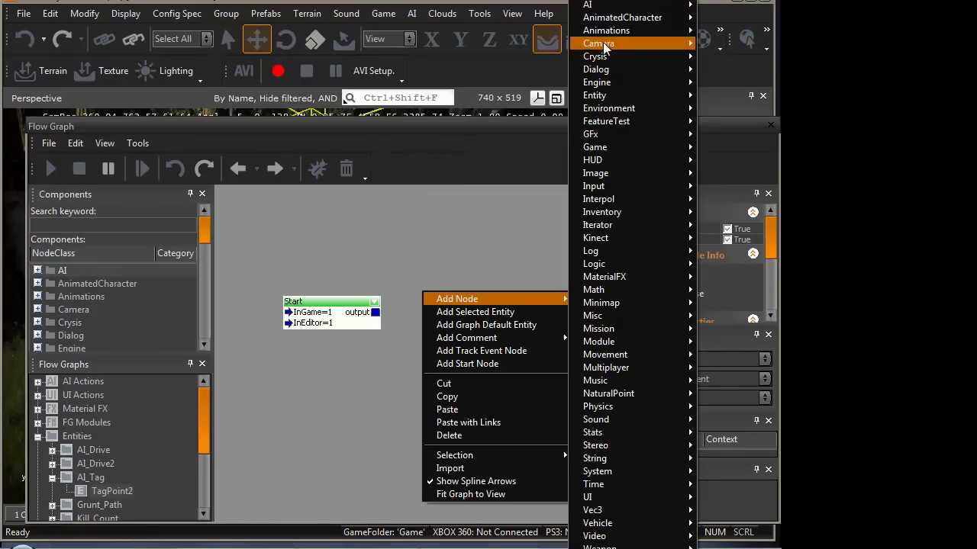
{"action": "mouse_move", "coordinate": [611, 9]}
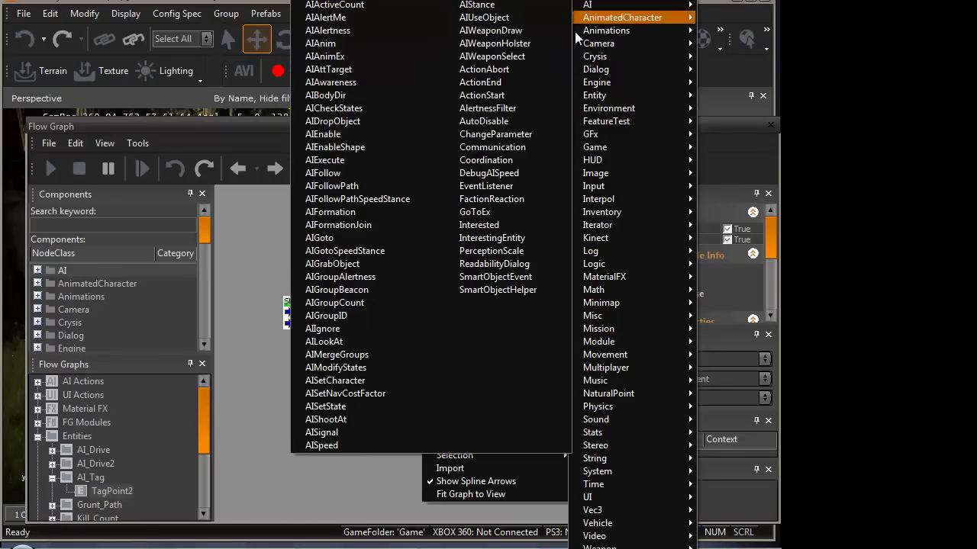
{"action": "left_click", "coordinate": [332, 238]}
{"action": "left_click_drag", "start_coordinate": [474, 296], "coordinate": [482, 291]}
{"action": "left_click_drag", "start_coordinate": [330, 302], "coordinate": [327, 291]}
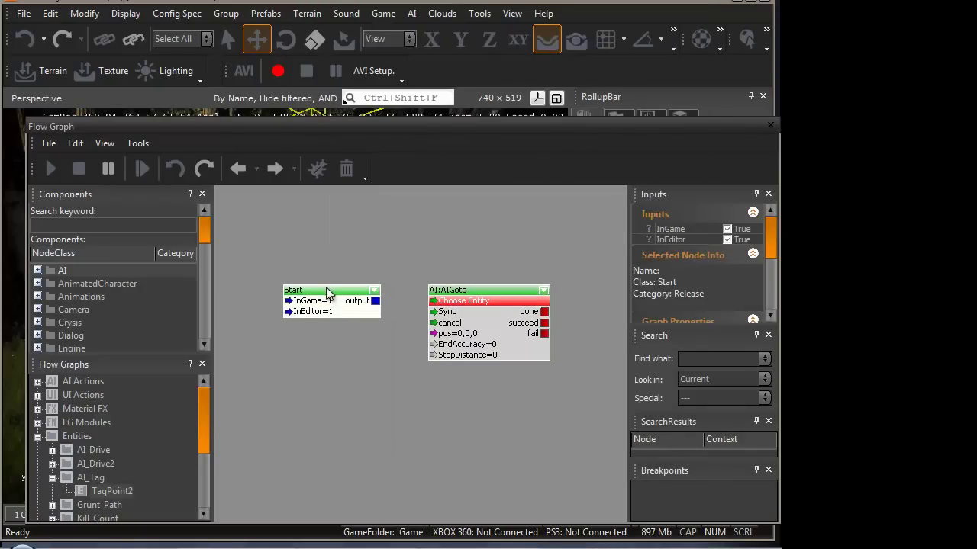
Step: Add an Entity:TagPoint node and place it directly below the Start node
{"action": "right_click", "coordinate": [311, 408]}
{"action": "mouse_move", "coordinate": [412, 206]}
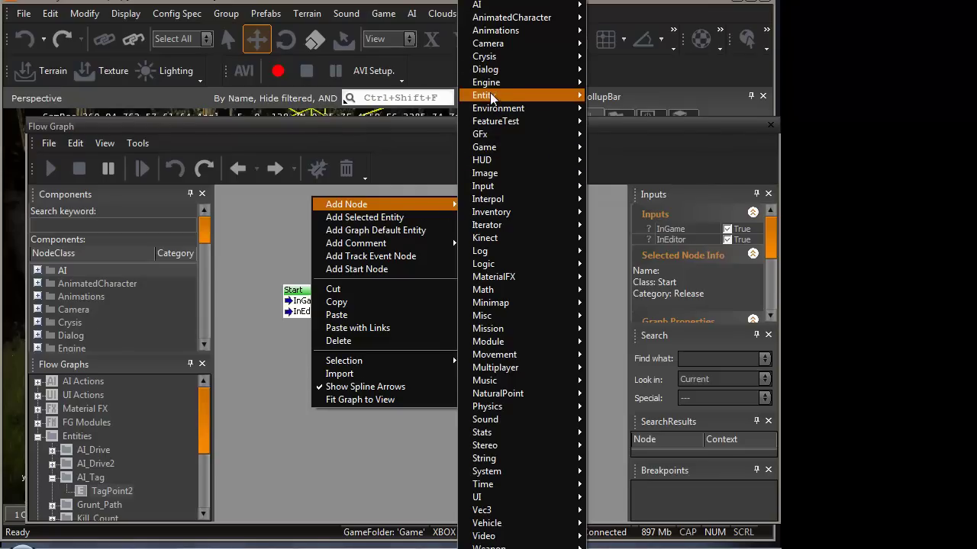
{"action": "mouse_move", "coordinate": [490, 98]}
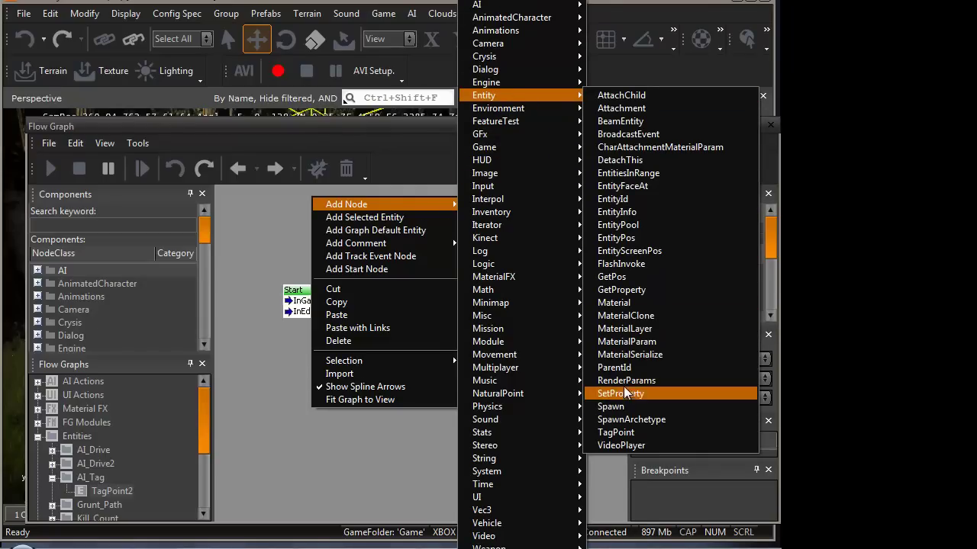
{"action": "left_click", "coordinate": [615, 432]}
{"action": "left_click_drag", "start_coordinate": [354, 418], "coordinate": [323, 389]}
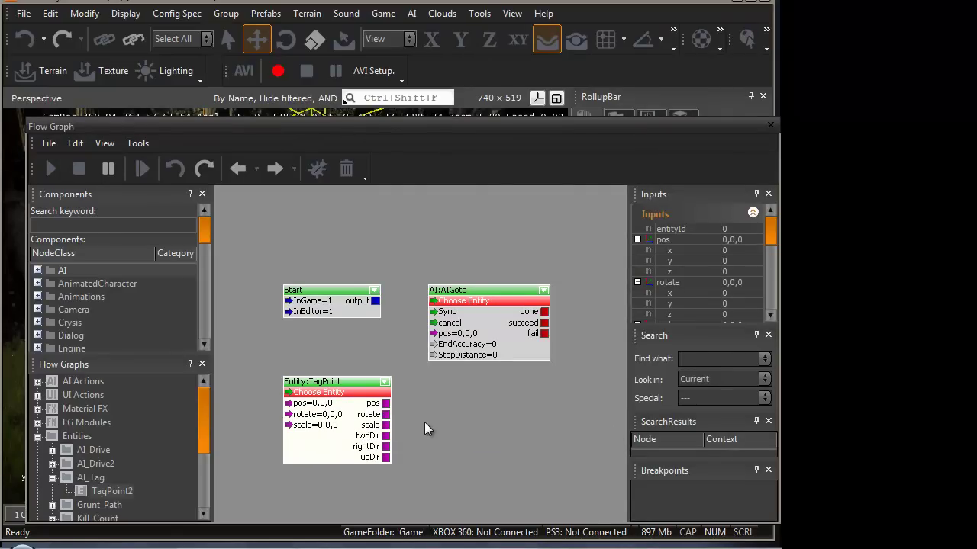
{"action": "left_click", "coordinate": [428, 422]}
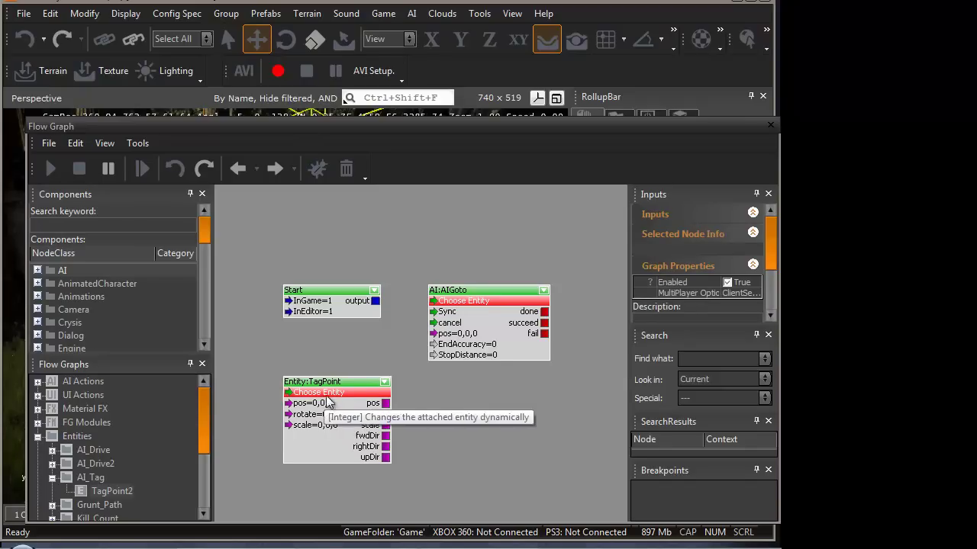
Step: Select the Grunt in the level and assign it as the entity of the AIGoto node
{"action": "left_click_drag", "start_coordinate": [330, 128], "coordinate": [602, 216]}
{"action": "left_click_drag", "start_coordinate": [338, 216], "coordinate": [223, 155]}
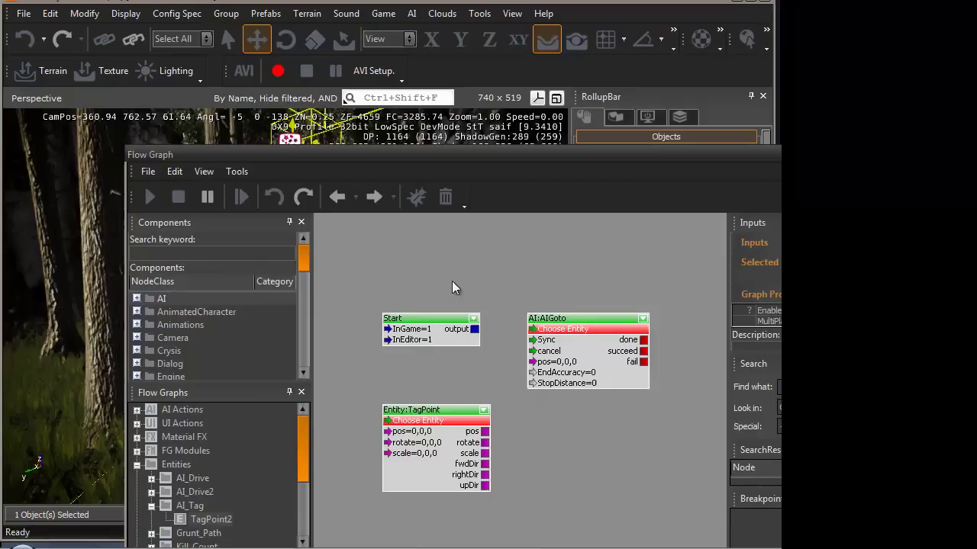
{"action": "right_click", "coordinate": [570, 336]}
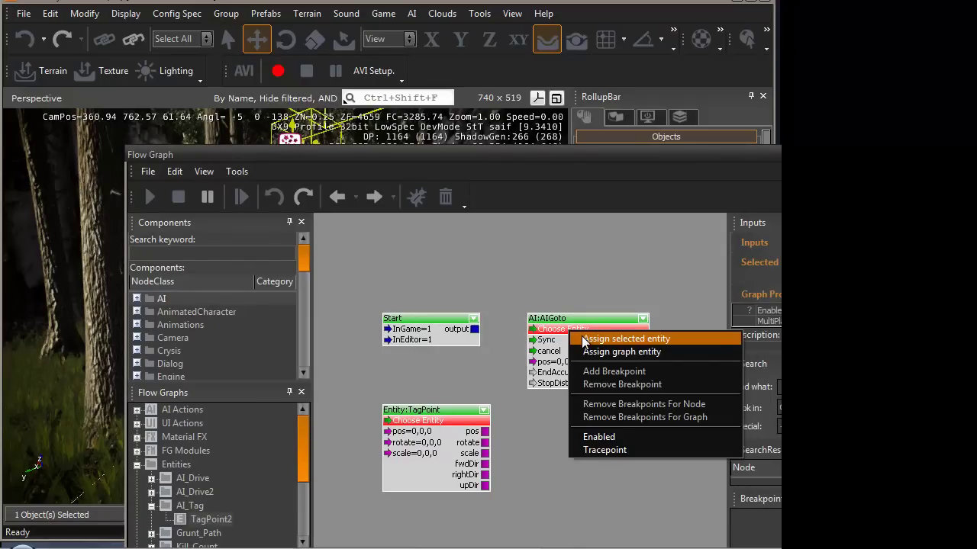
{"action": "left_click", "coordinate": [625, 339]}
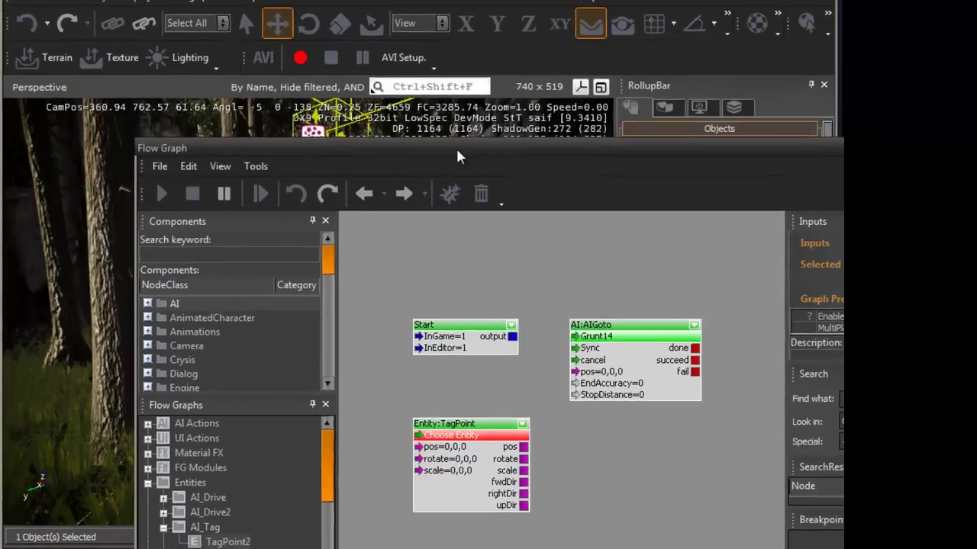
Step: Select the tag point in the level and assign the graph entity to the Entity:TagPoint node
{"action": "left_click_drag", "start_coordinate": [424, 153], "coordinate": [727, 184]}
{"action": "left_click", "coordinate": [365, 354]}
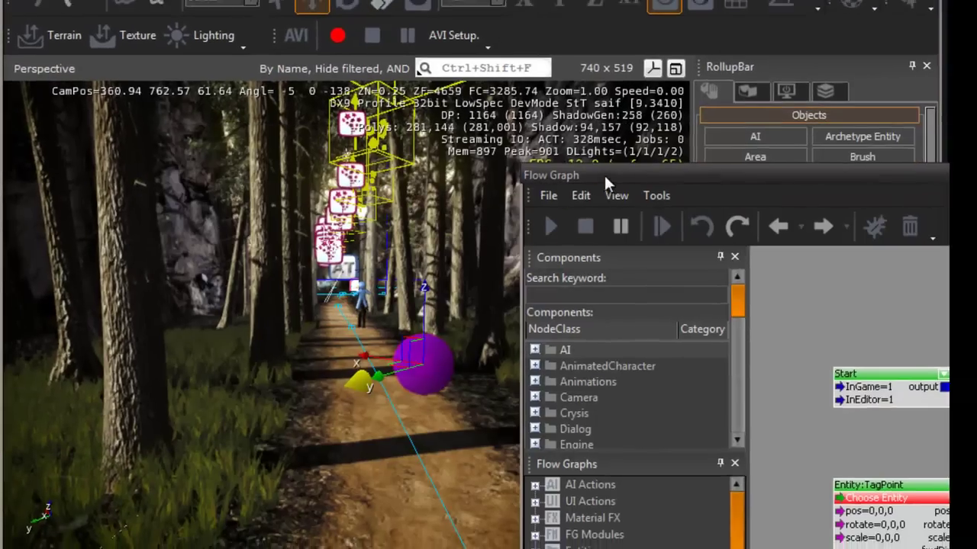
{"action": "left_click_drag", "start_coordinate": [619, 173], "coordinate": [291, 121]}
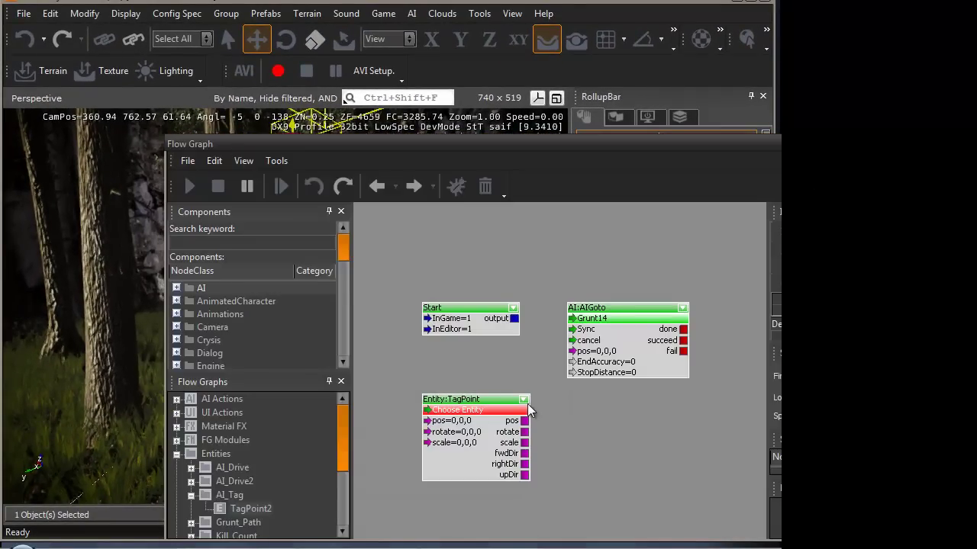
{"action": "right_click", "coordinate": [527, 410]}
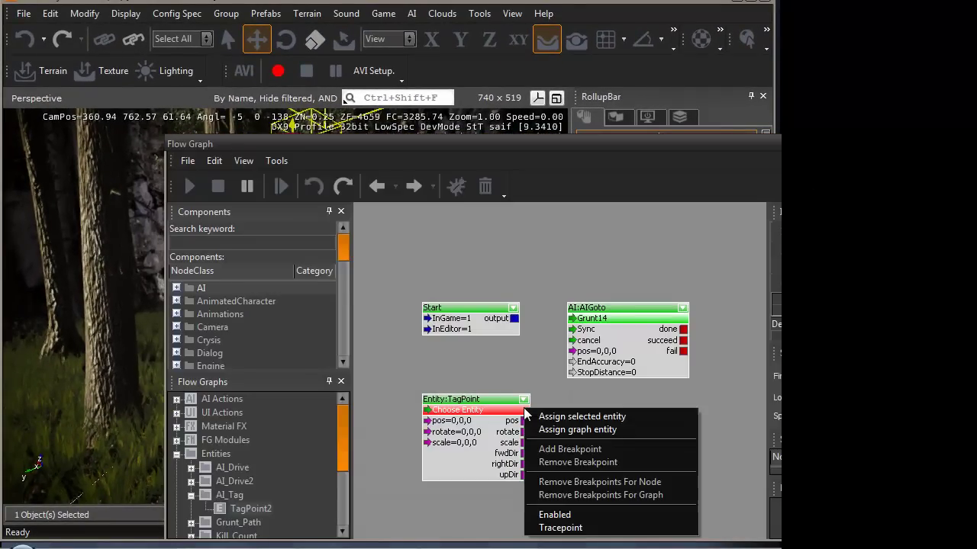
{"action": "left_click", "coordinate": [546, 425]}
{"action": "left_click_drag", "start_coordinate": [519, 144], "coordinate": [428, 125]}
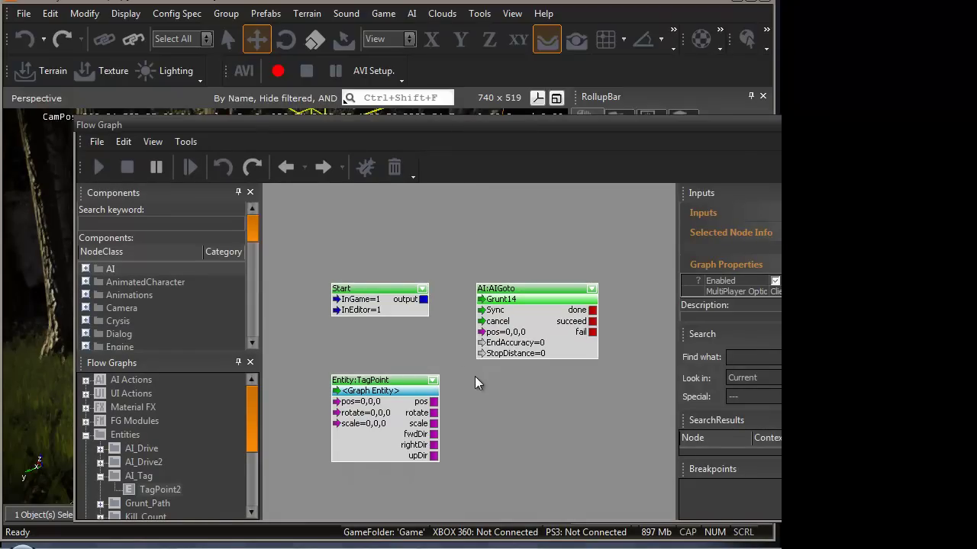
Step: Link the Start node's output to AIGoto's Sync input and the TagPoint node's pos output to AIGoto's pos input
{"action": "left_click", "coordinate": [372, 290]}
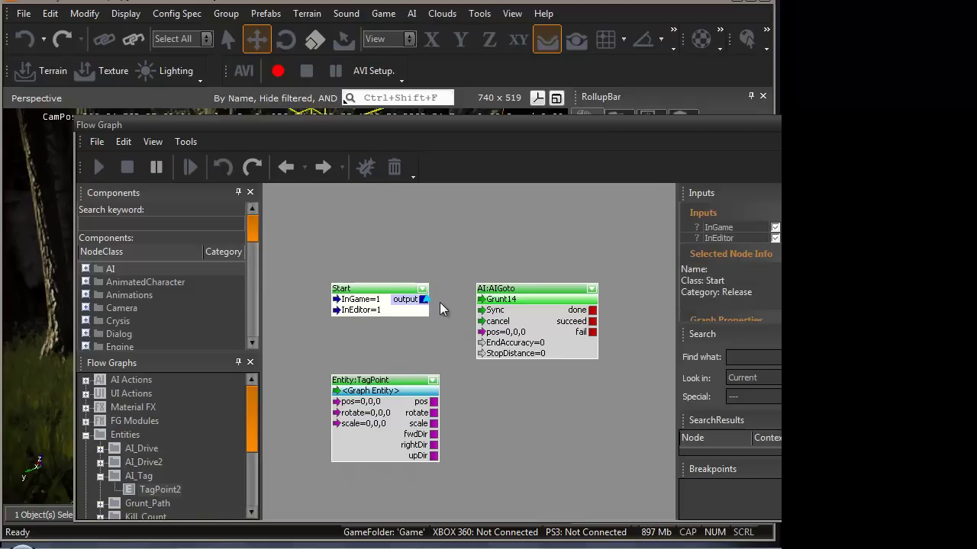
{"action": "left_click_drag", "start_coordinate": [485, 309], "coordinate": [487, 309]}
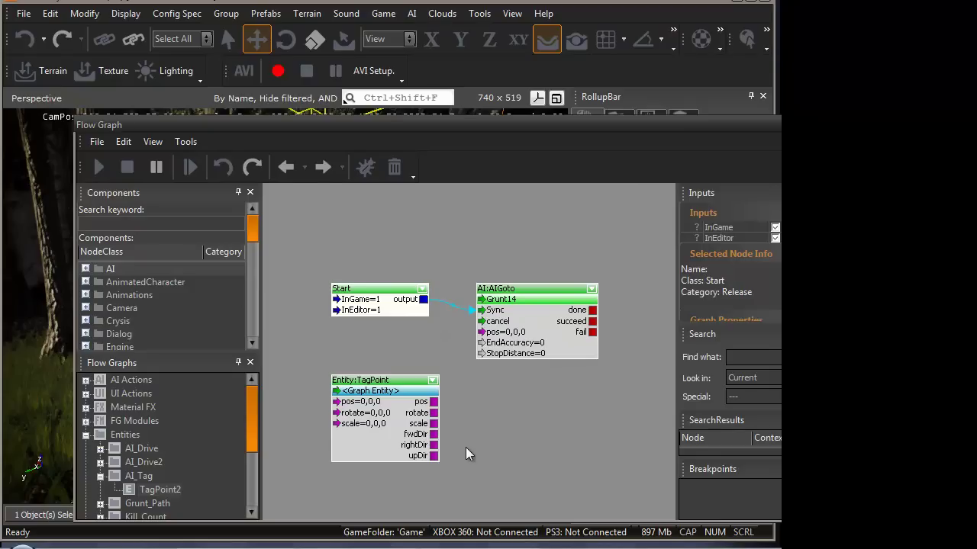
{"action": "left_click_drag", "start_coordinate": [433, 402], "coordinate": [437, 408]}
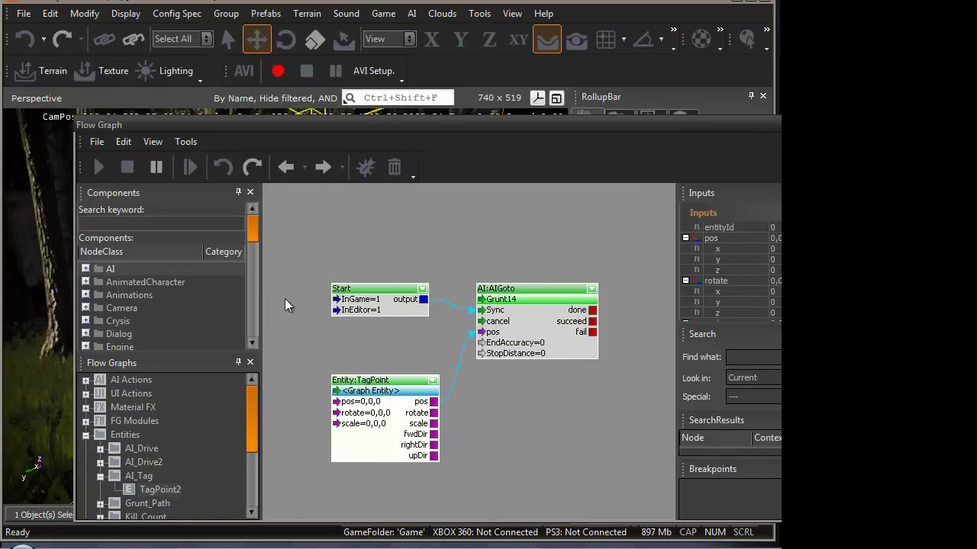
Step: Save the flow graph as AI_Tag, replacing the existing file, and close the Flow Graph window
{"action": "left_click", "coordinate": [97, 142]}
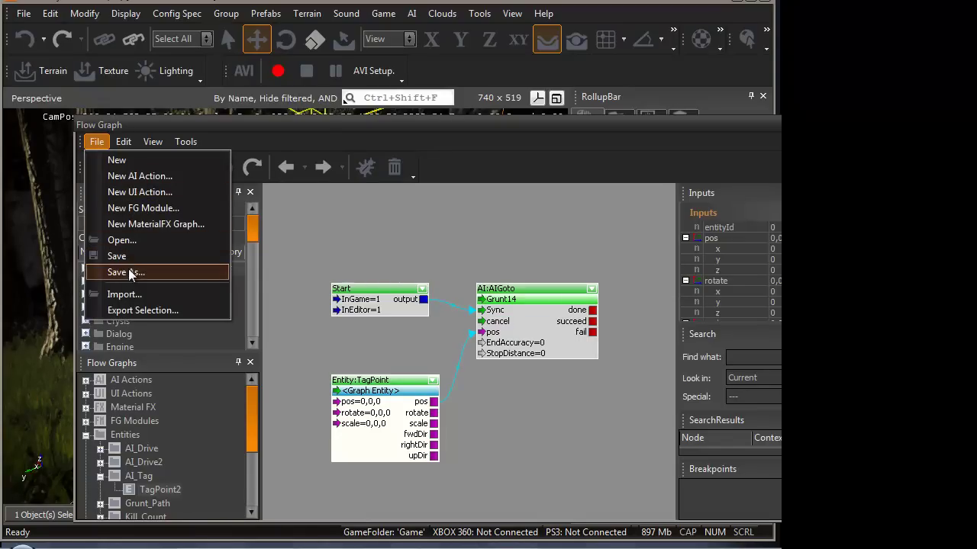
{"action": "left_click", "coordinate": [297, 291]}
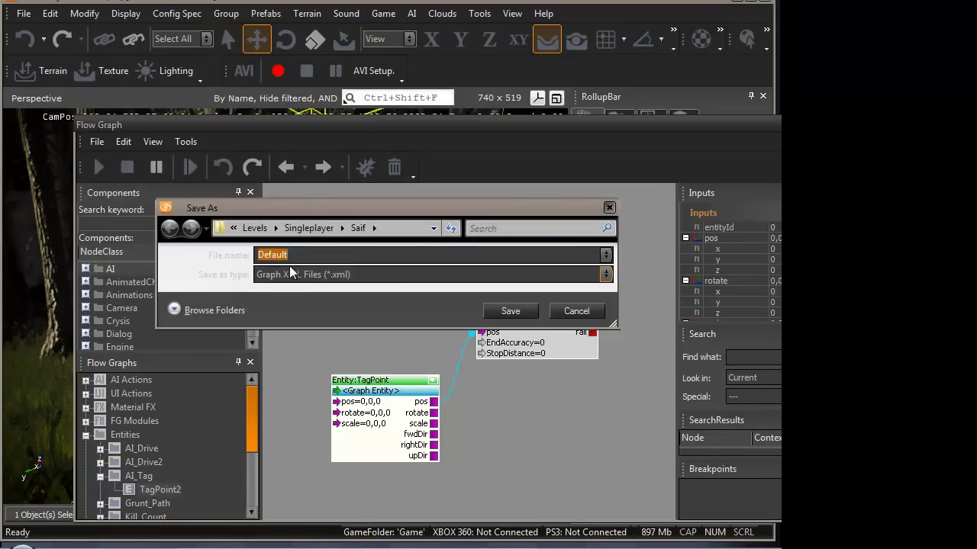
{"action": "type", "text": "AI_Tag"}
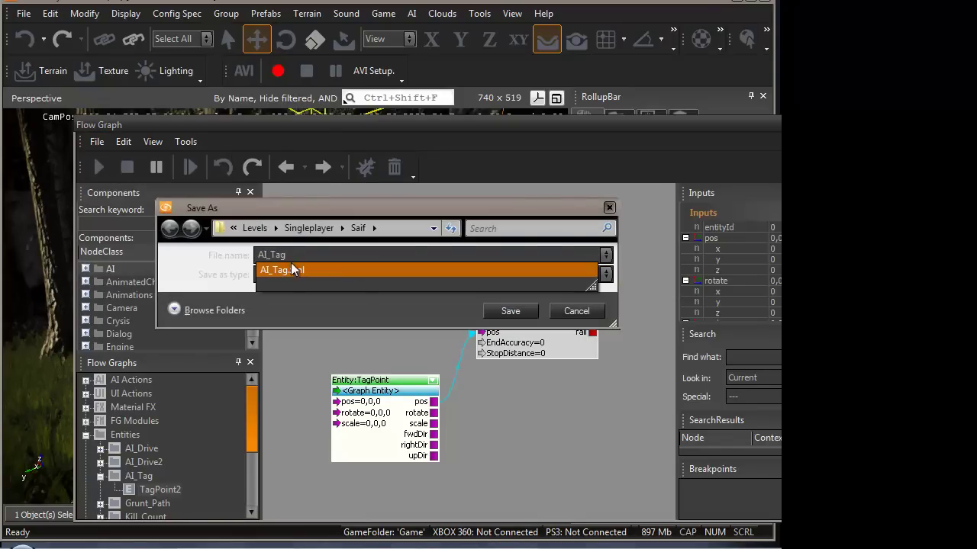
{"action": "left_click", "coordinate": [523, 311]}
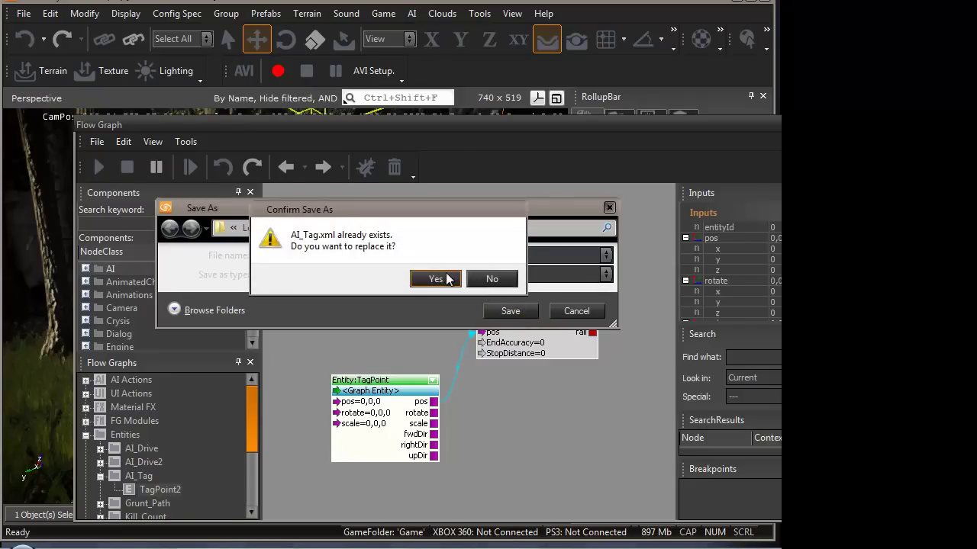
{"action": "left_click", "coordinate": [446, 278]}
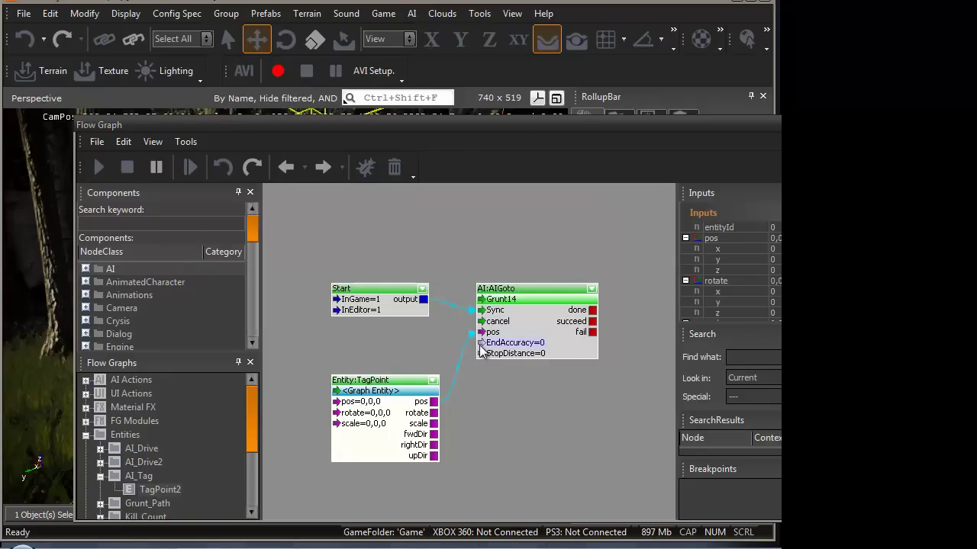
{"action": "left_click_drag", "start_coordinate": [447, 119], "coordinate": [419, 112]}
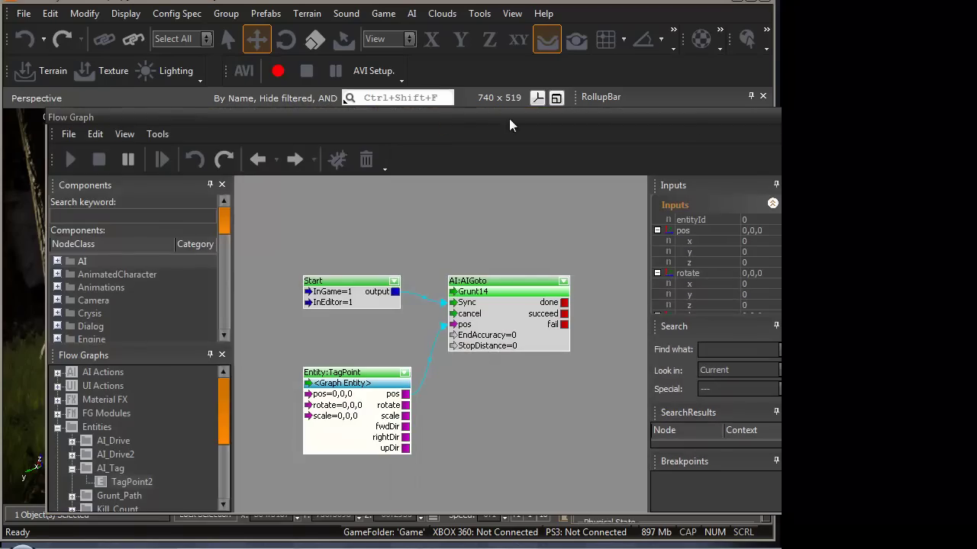
{"action": "left_click_drag", "start_coordinate": [654, 116], "coordinate": [595, 115]}
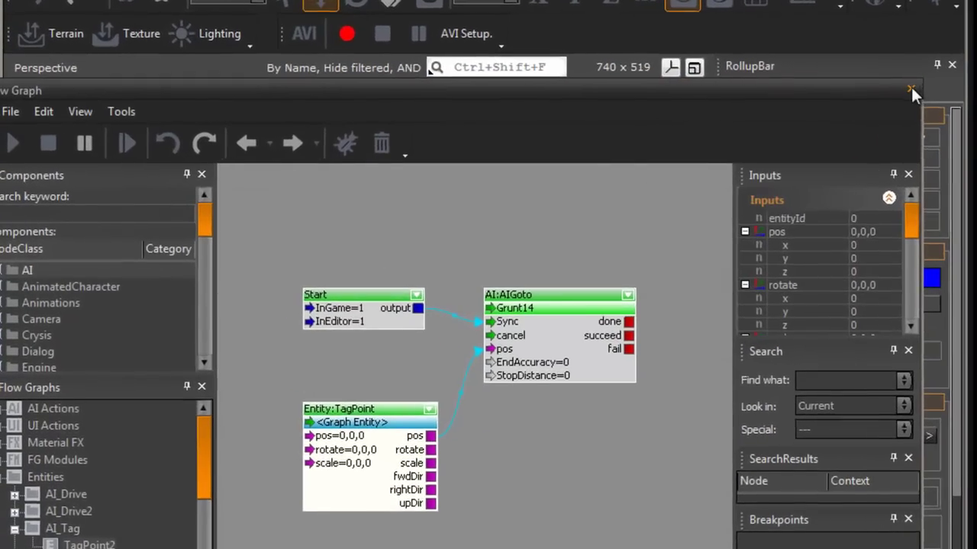
{"action": "left_click", "coordinate": [909, 88]}
Step: Play-test the level in third-person view beside the path, watch the Grunt walk to the tag point, and return to the editor
{"action": "key", "text": "a"}
{"action": "right_click_drag", "start_coordinate": [485, 439], "coordinate": [482, 440]}
{"action": "key", "text": "w"}
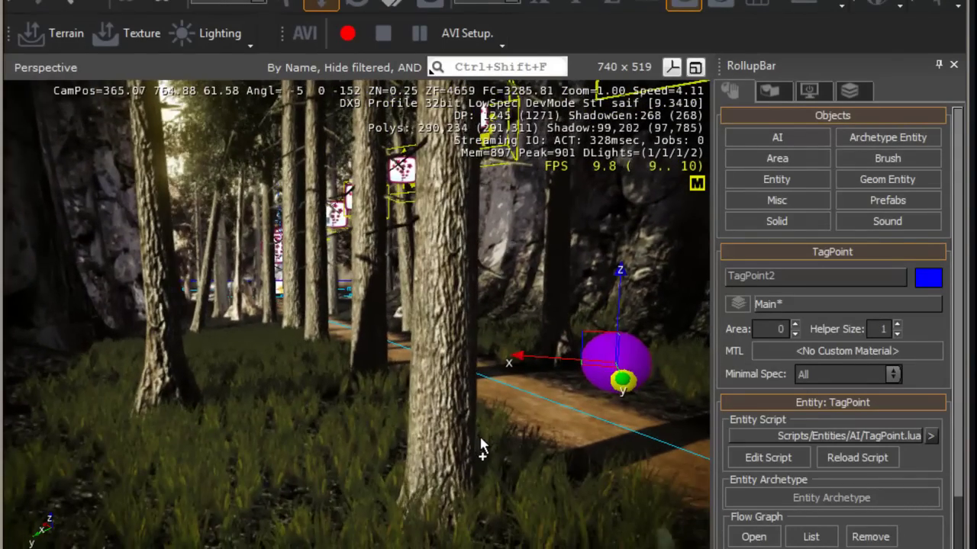
{"action": "key", "text": "ctrl+g"}
{"action": "key", "text": "w"}
{"action": "key", "text": "F1"}
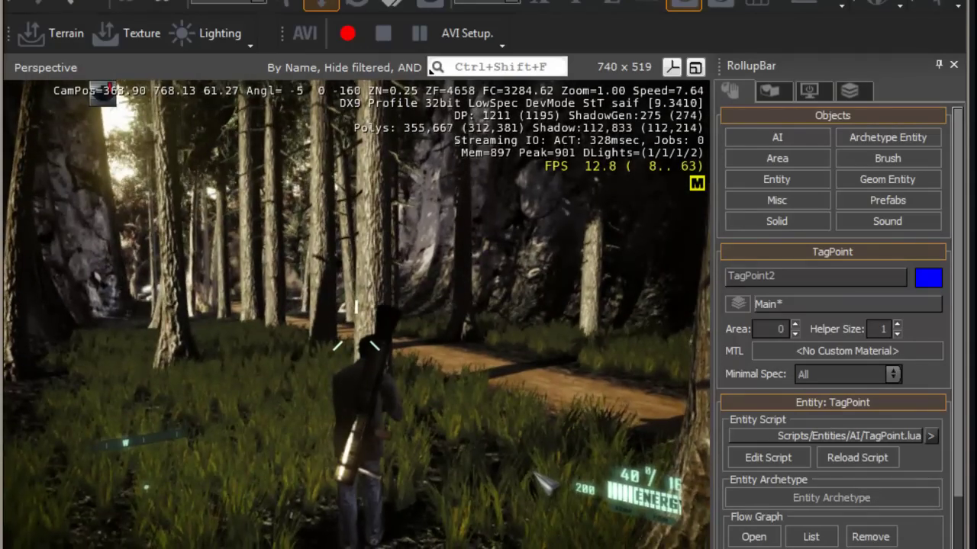
{"action": "key", "text": "w"}
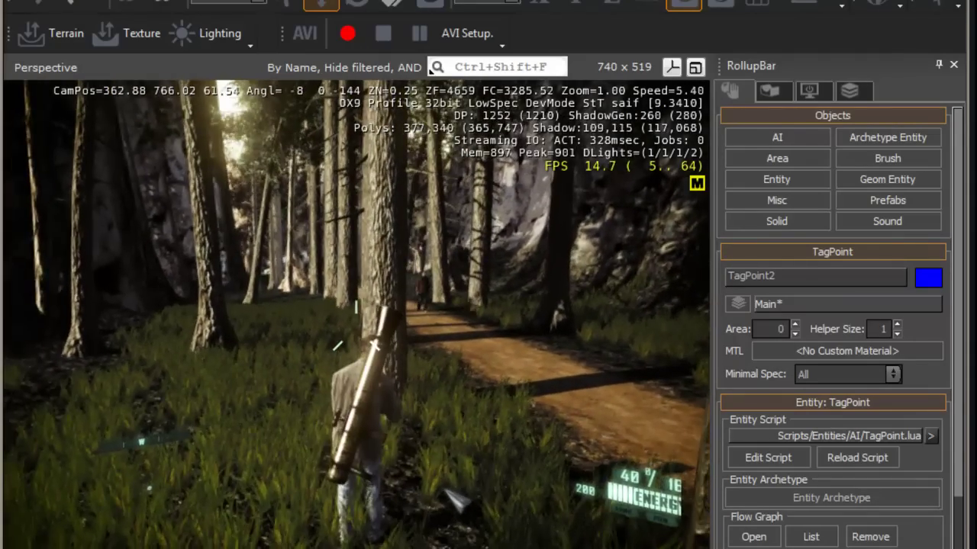
{"action": "key", "text": "w"}
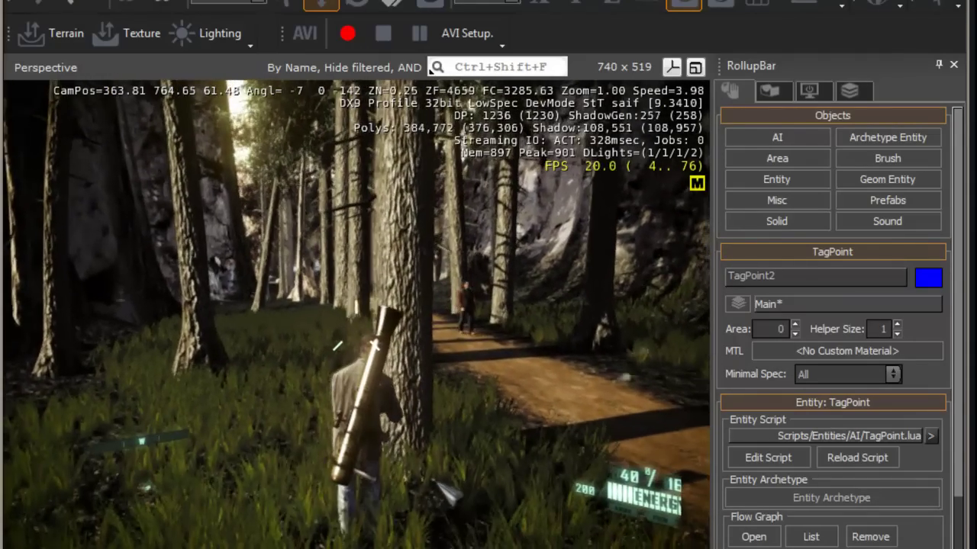
{"action": "key", "text": "w"}
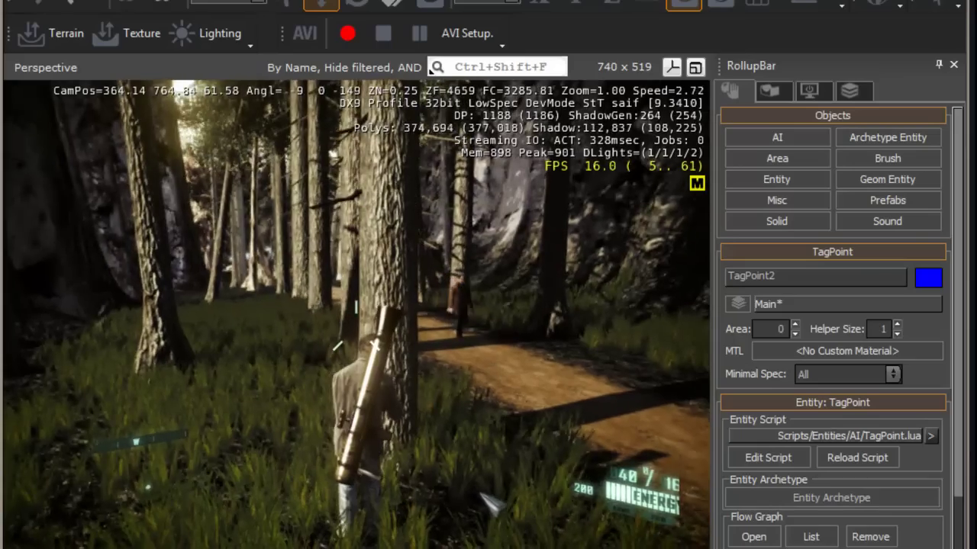
{"action": "key", "text": "w"}
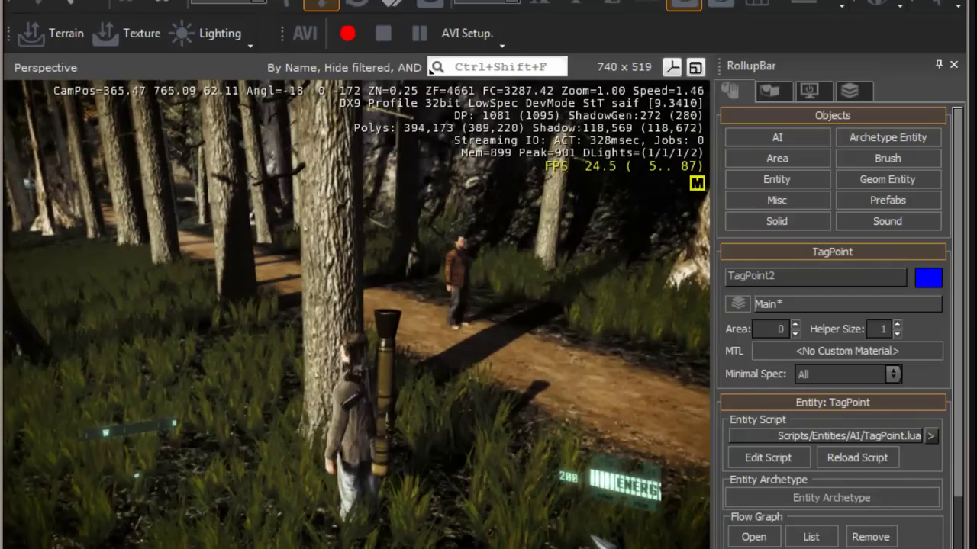
{"action": "key", "text": "w"}
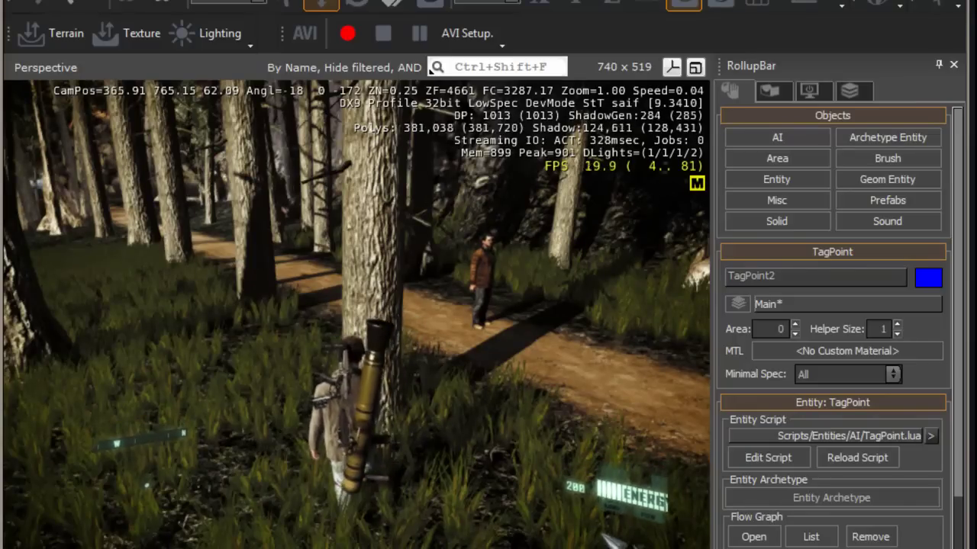
{"action": "key", "text": "Escape"}
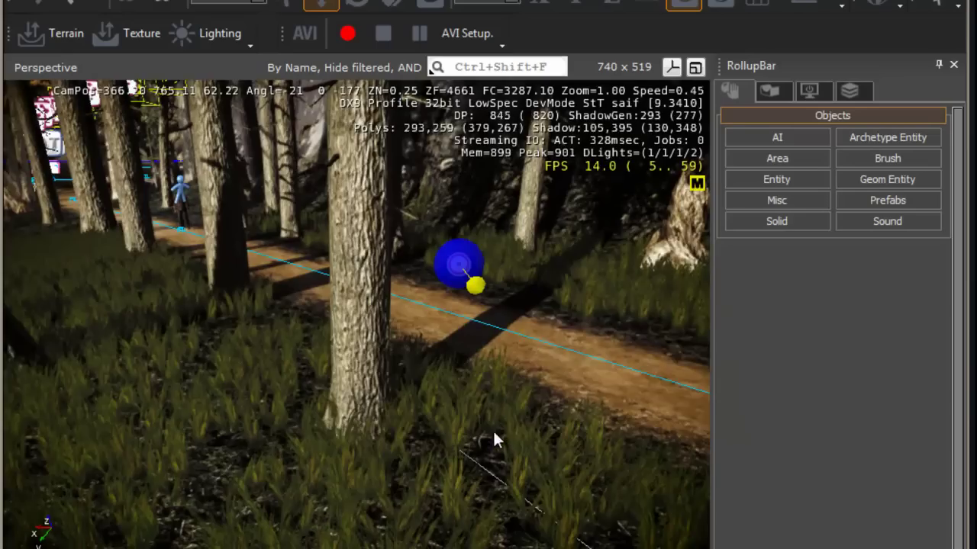
Step: Select the tag point and move it off the dirt path to the grass beside a tree
{"action": "key", "text": "d"}
{"action": "right_click_drag", "start_coordinate": [499, 427], "coordinate": [514, 383]}
{"action": "left_click", "coordinate": [492, 301]}
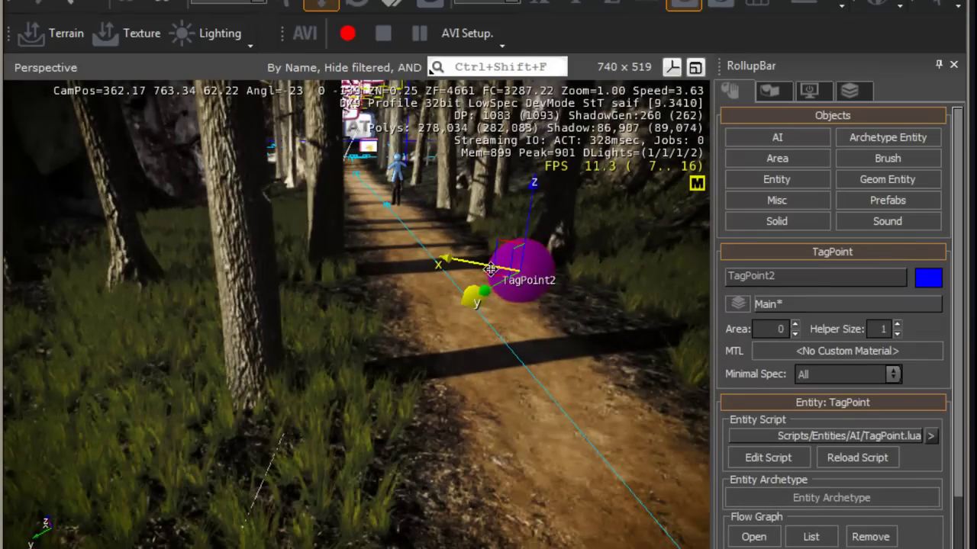
{"action": "left_click_drag", "start_coordinate": [476, 286], "coordinate": [424, 200]}
{"action": "key", "text": "w"}
{"action": "right_click_drag", "start_coordinate": [585, 465], "coordinate": [592, 479]}
{"action": "left_click_drag", "start_coordinate": [536, 323], "coordinate": [240, 297]}
{"action": "right_click_drag", "start_coordinate": [240, 298], "coordinate": [280, 410]}
{"action": "key", "text": "w"}
{"action": "key", "text": "s"}
{"action": "left_click_drag", "start_coordinate": [280, 412], "coordinate": [199, 201]}
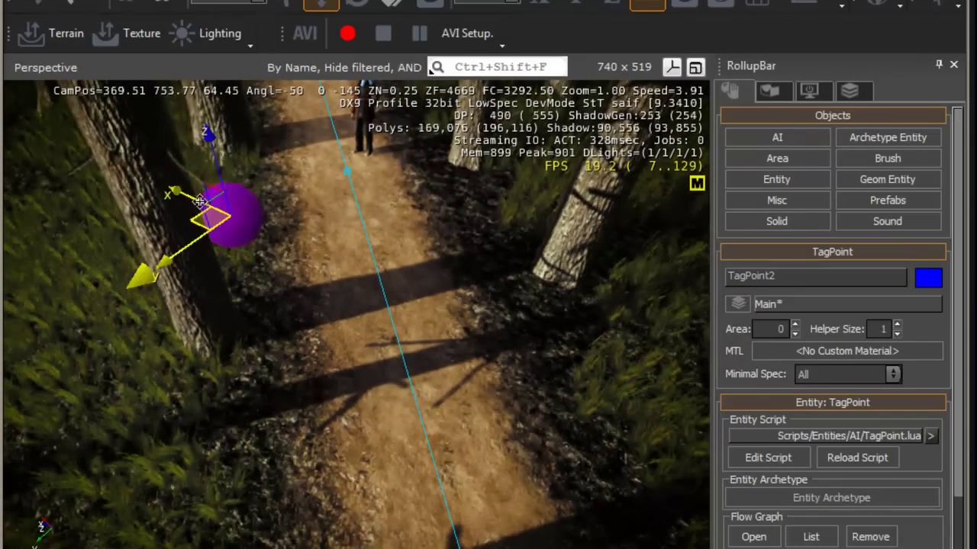
Step: Deselect the tag point, play-test the level in third-person view from the grass near the moved tag point, and return to the editor
{"action": "left_click", "coordinate": [330, 282]}
{"action": "key", "text": "w"}
{"action": "mouse_move", "coordinate": [328, 343]}
{"action": "right_mouse_down"}
{"action": "mouse_move", "coordinate": [318, 345]}
{"action": "mouse_move", "coordinate": [328, 341]}
{"action": "right_mouse_up"}
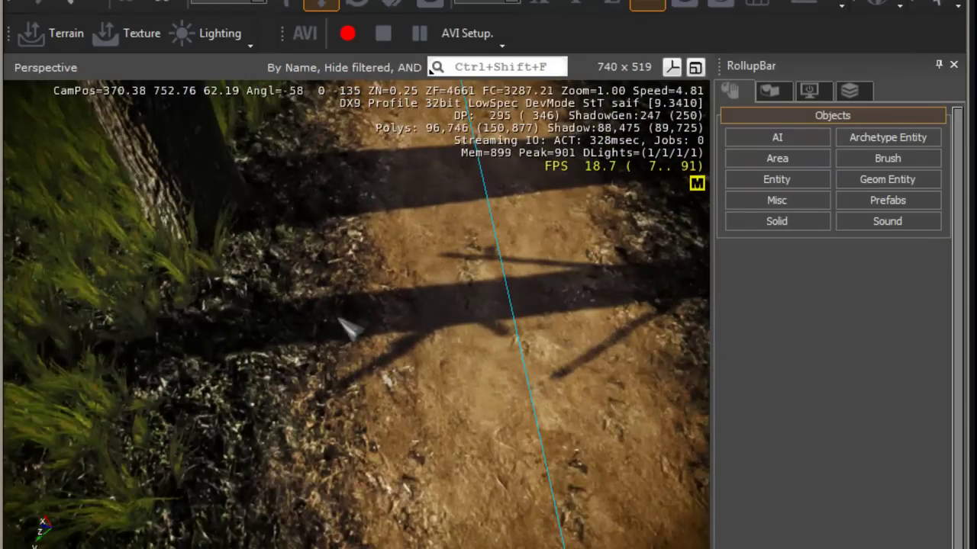
{"action": "key", "text": "ctrl+g"}
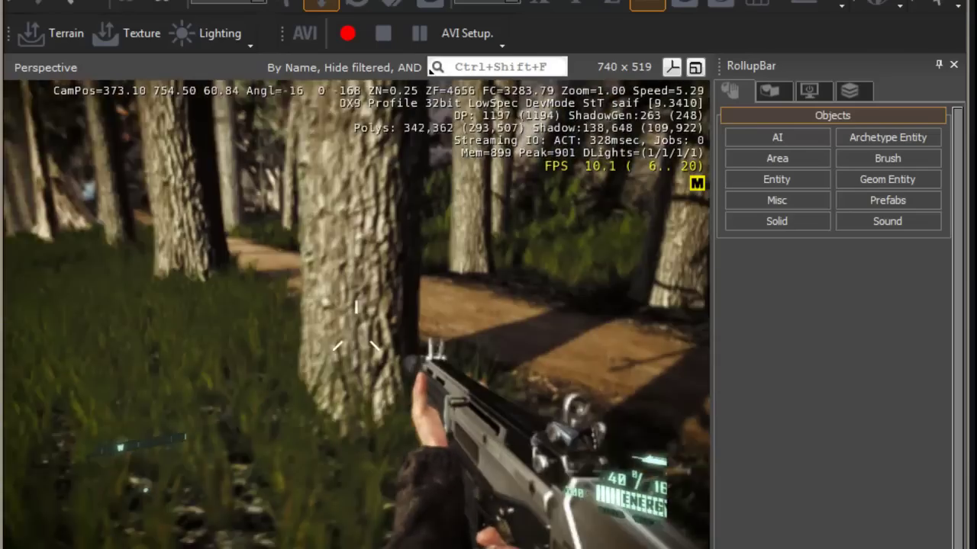
{"action": "key", "text": "F1"}
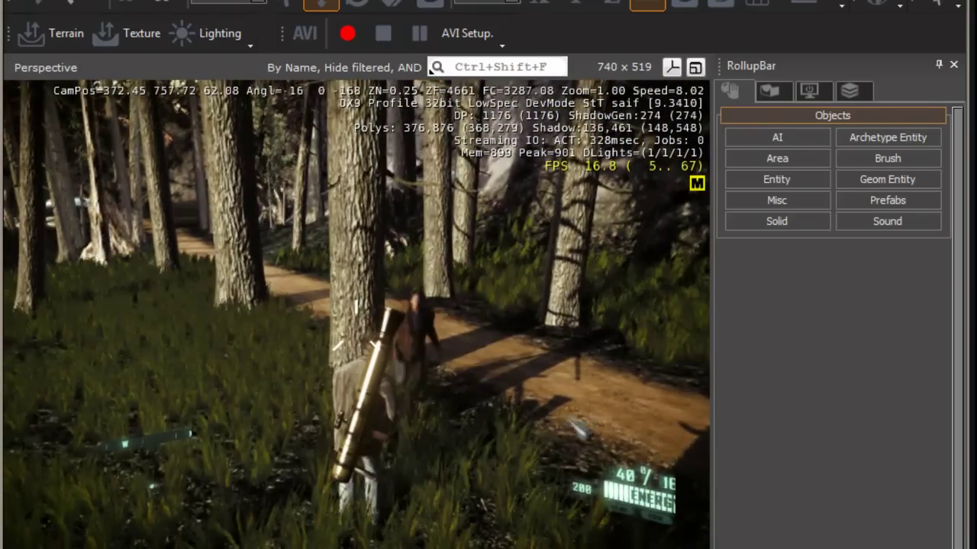
{"action": "key", "text": "Escape"}
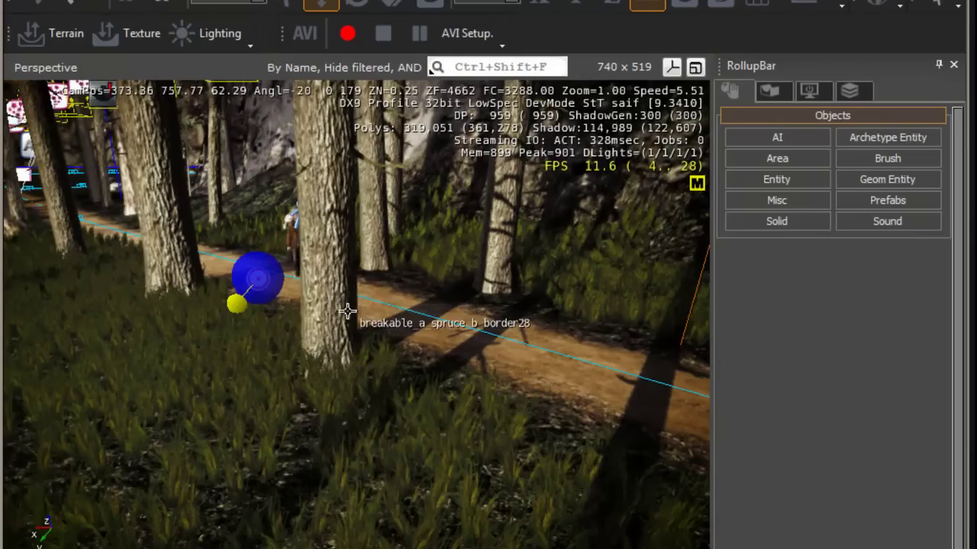
Step: Play-test again in third-person view from the grass behind the trees, watch the Grunt at the tag point, and exit game mode
{"action": "key", "text": "ctrl+g"}
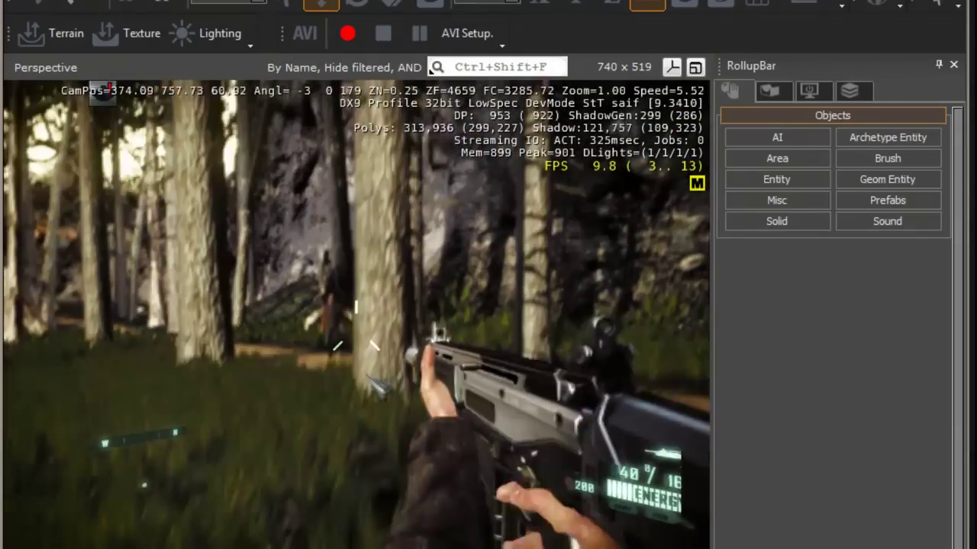
{"action": "key", "text": "F1"}
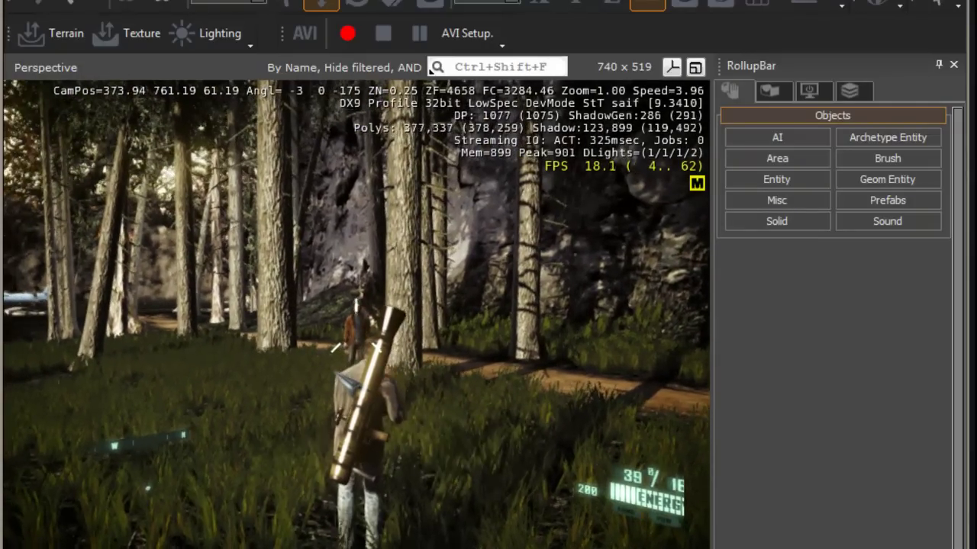
{"action": "key", "text": "Escape"}
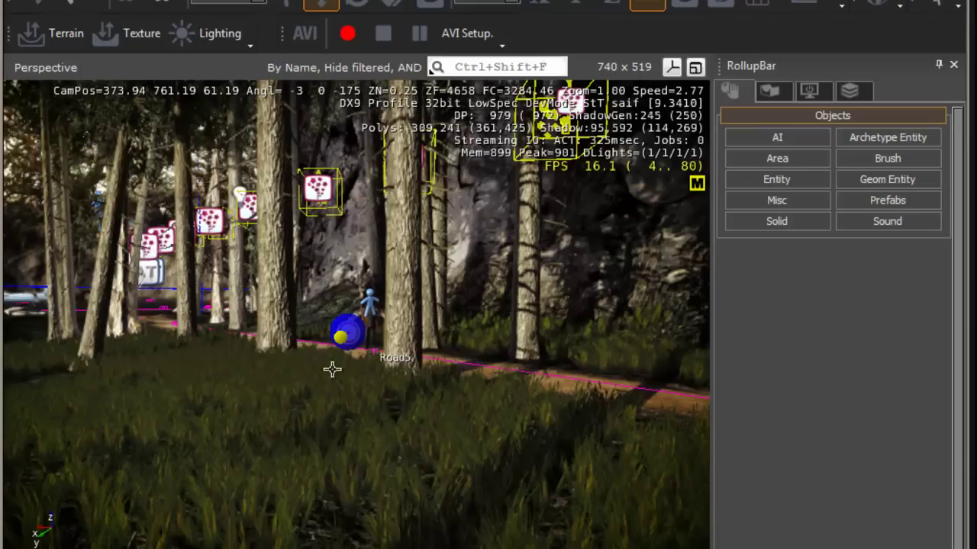